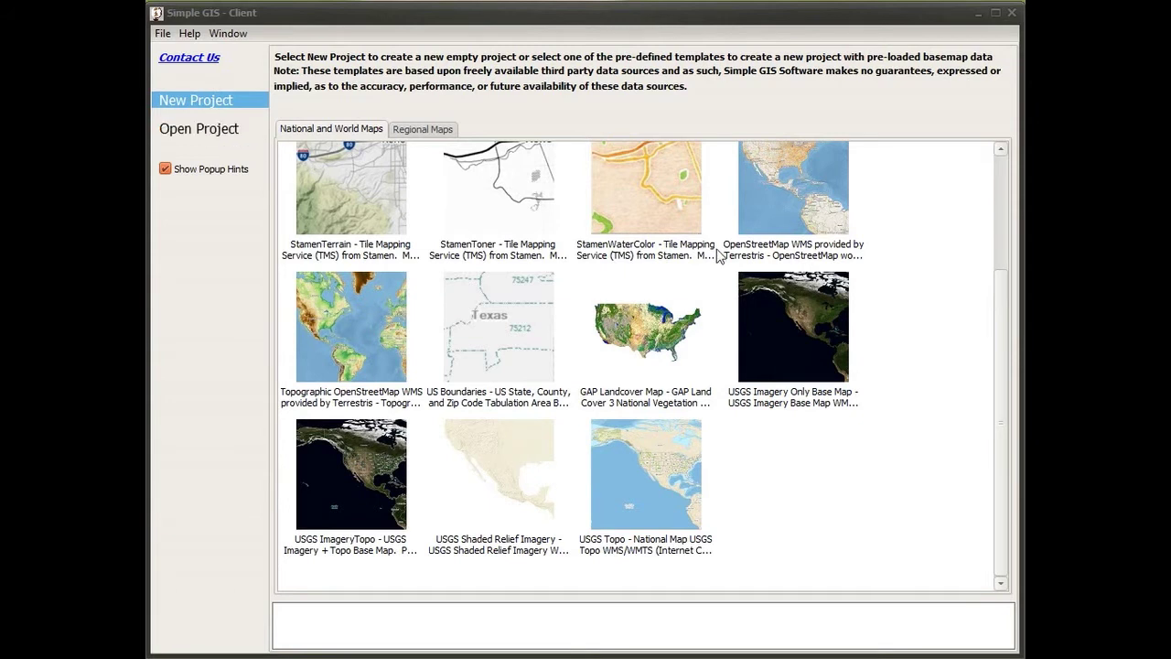
Create a new project from the StamenTerrain - Tile Mapping Service template.
scroll(933, 428, up, 3)
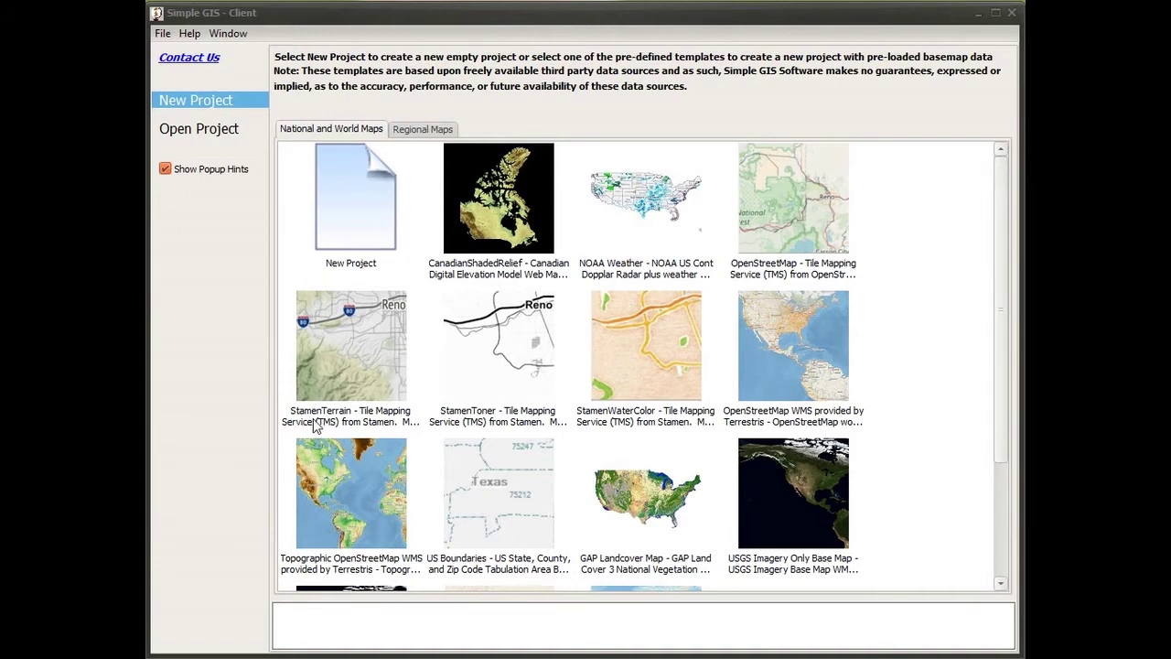
double_click(334, 365)
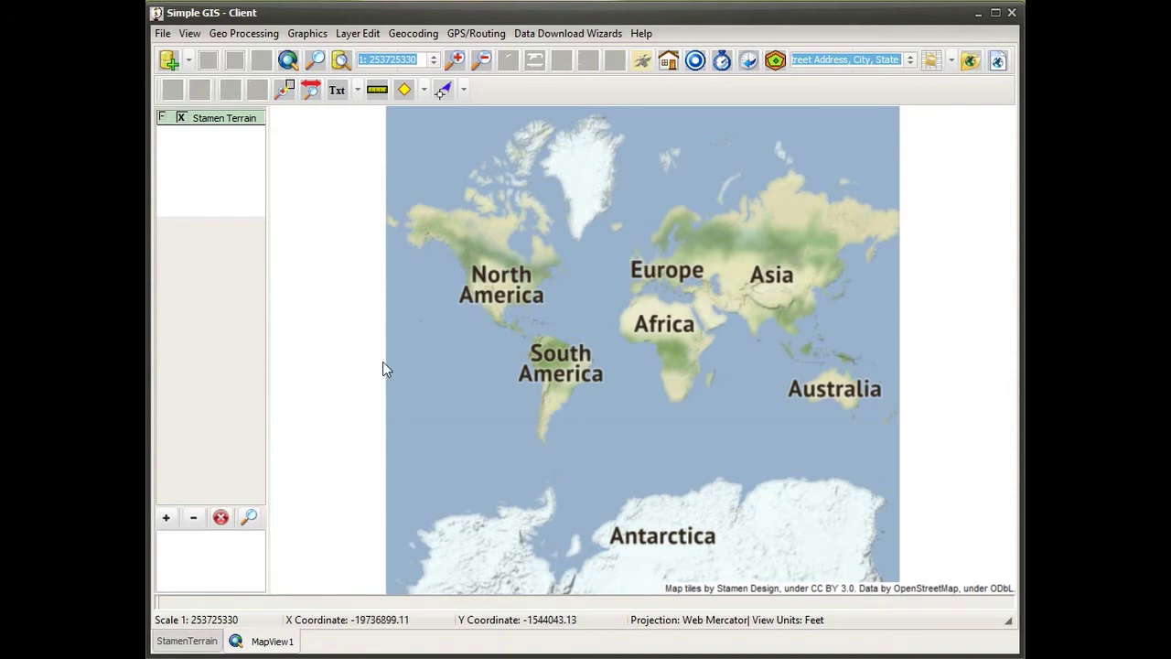
Zoom with rectangles from the world map to Alexandria, Louisiana at about 1:546945.
click(291, 92)
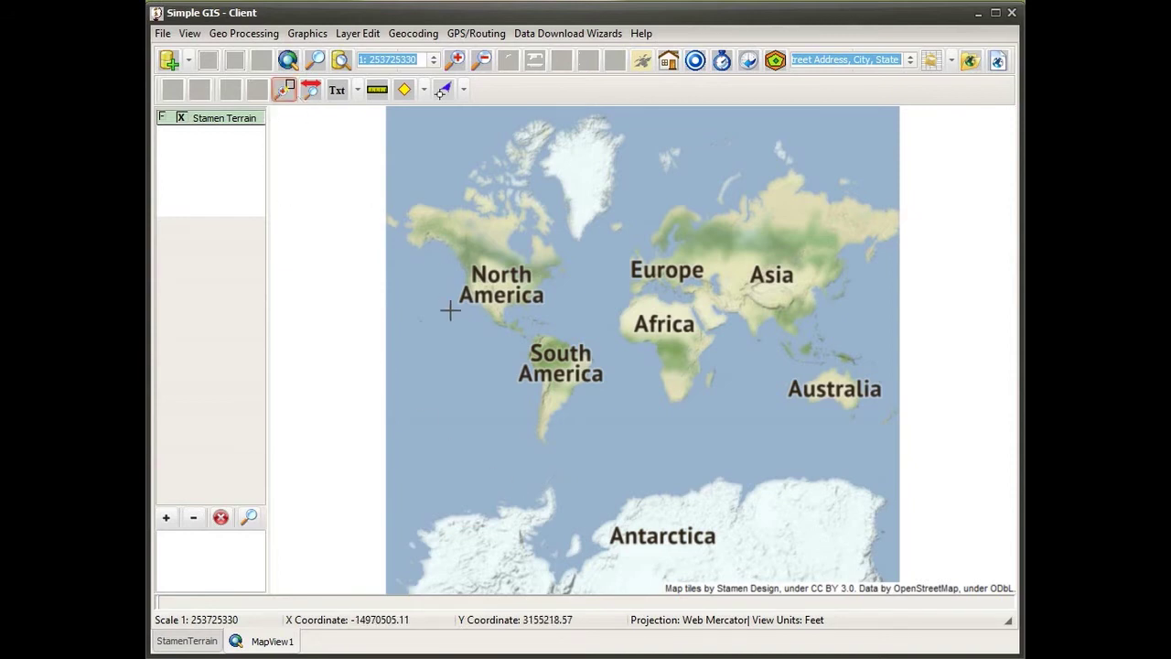
click(501, 298)
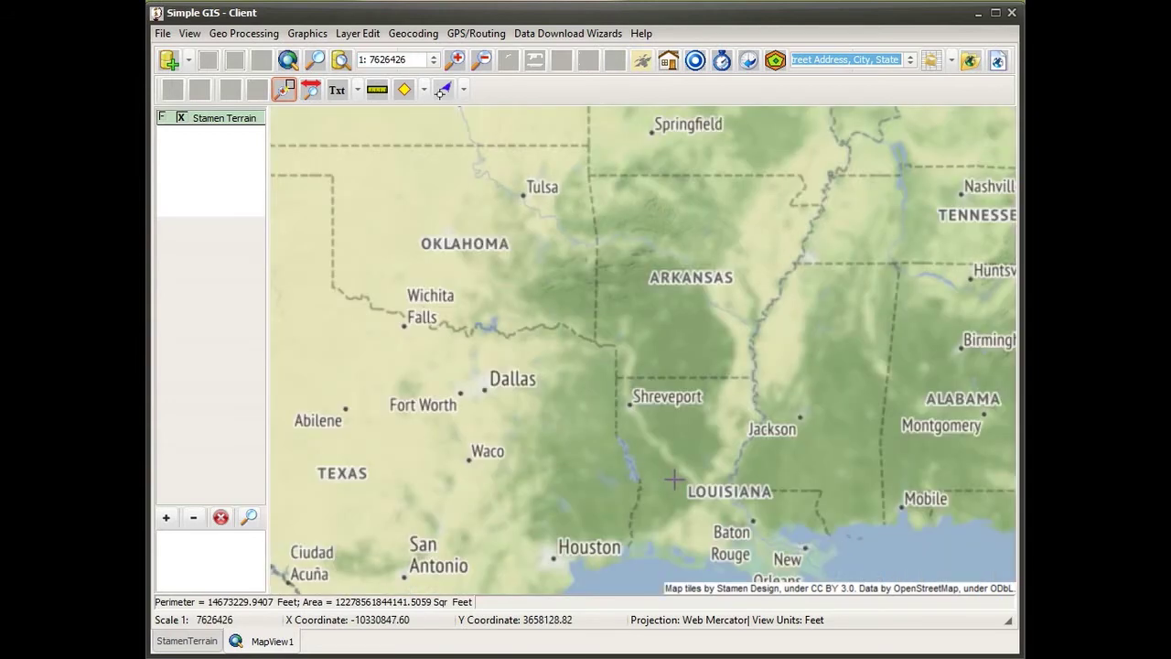
drag(633, 430, 748, 503)
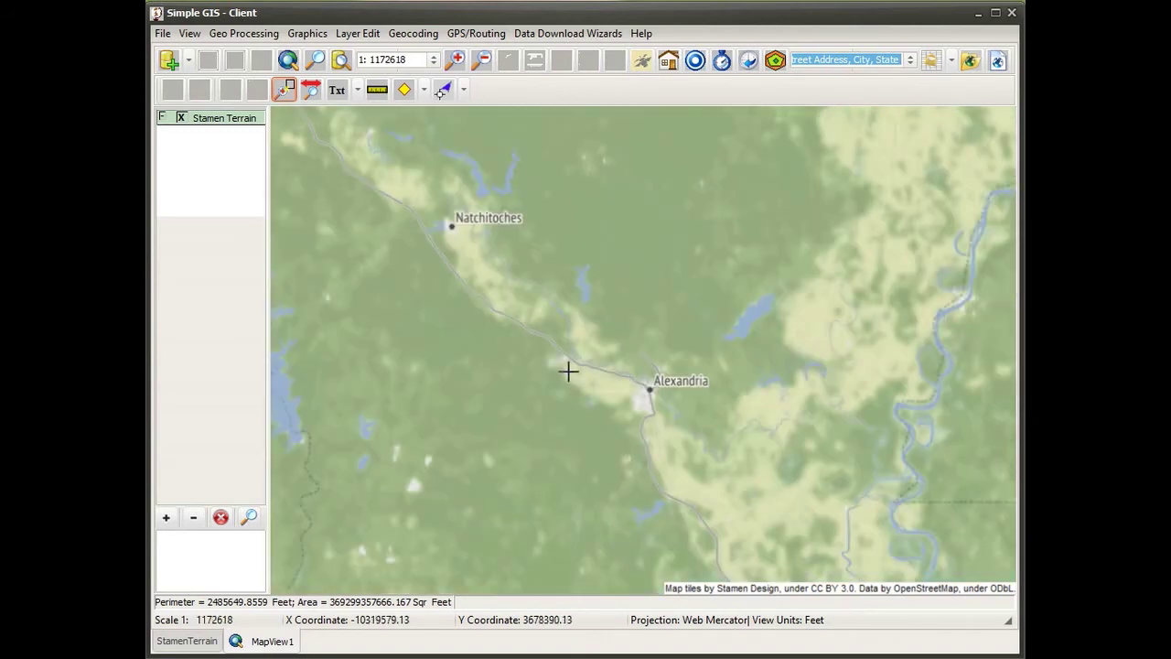
drag(483, 322, 789, 549)
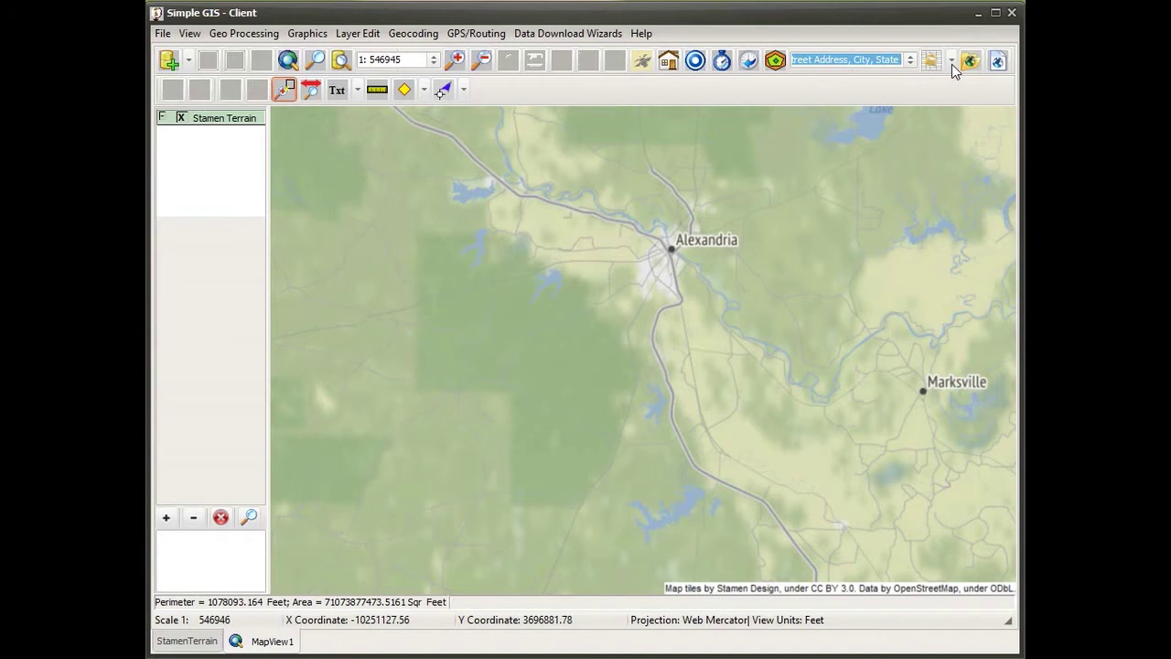
Choose Map Addresses... from the geocoding dropdown to pick an address file.
click(951, 61)
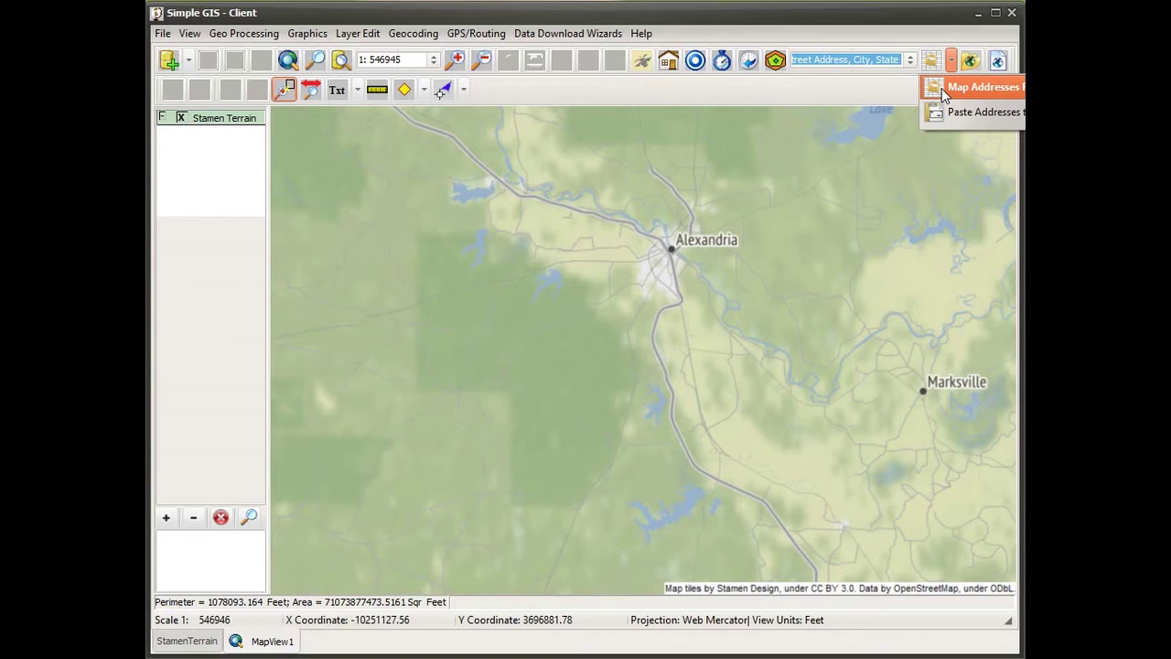
click(941, 88)
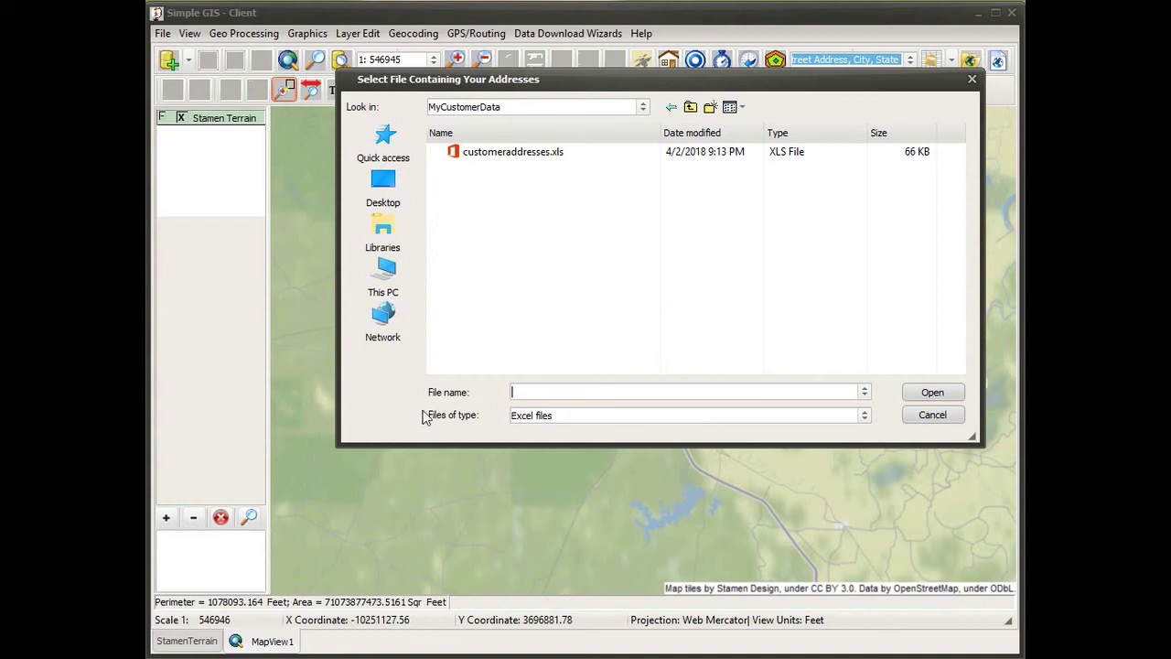
Switch the file filter to CSV and back to Excel, then open customeraddresses.xls.
click(865, 417)
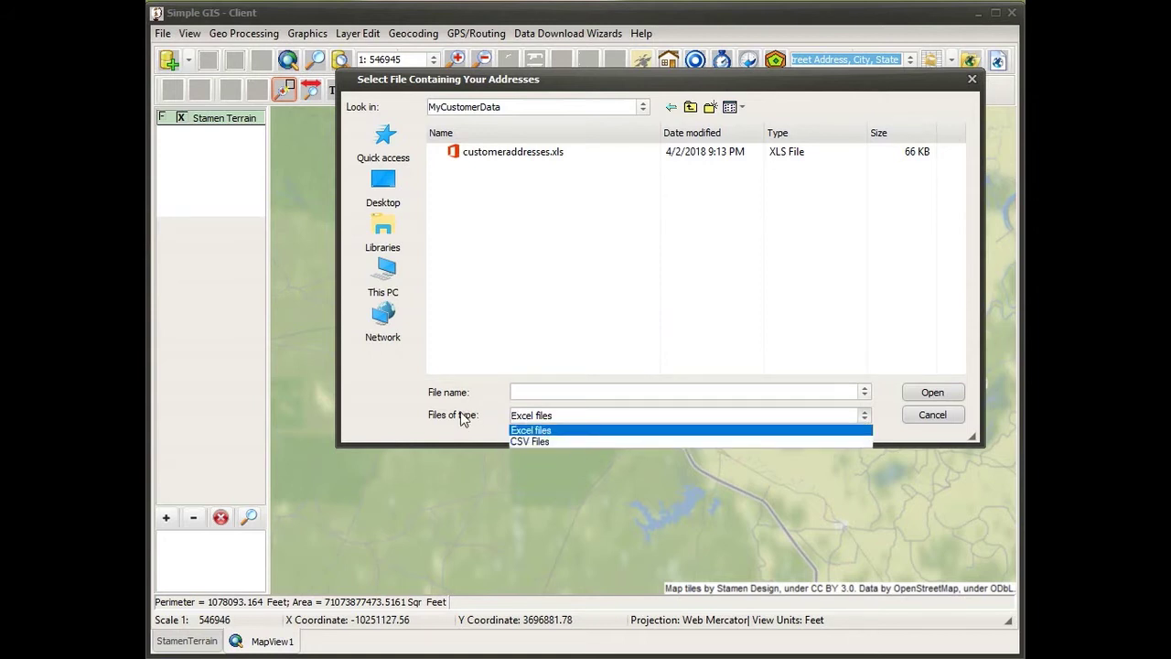
click(528, 442)
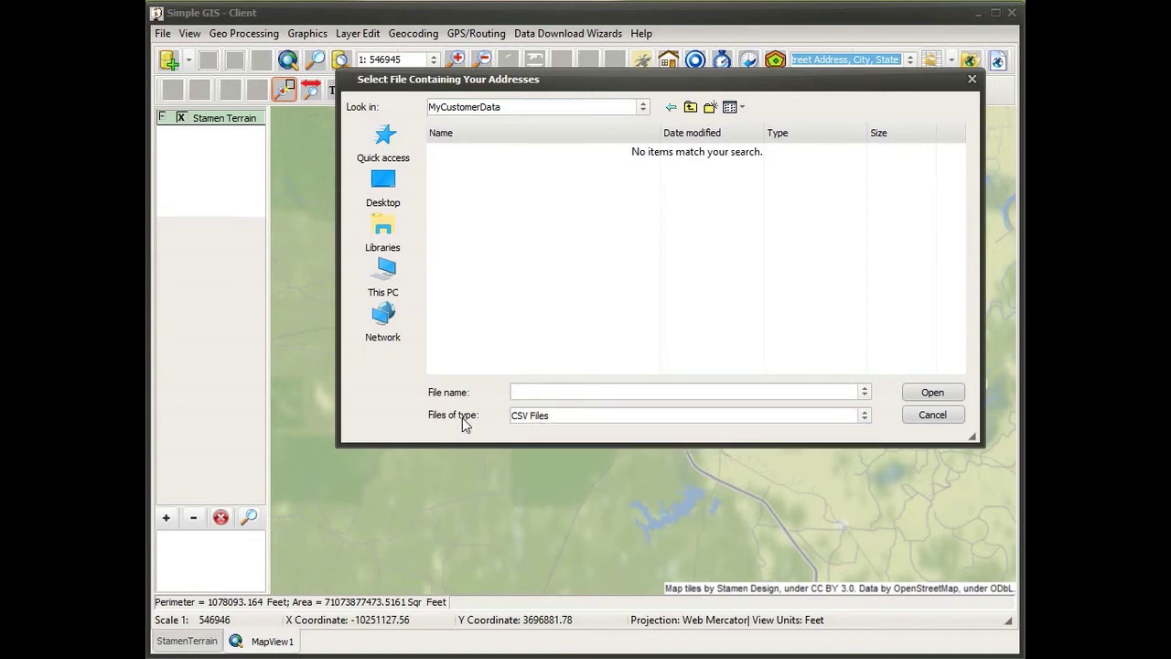
click(862, 415)
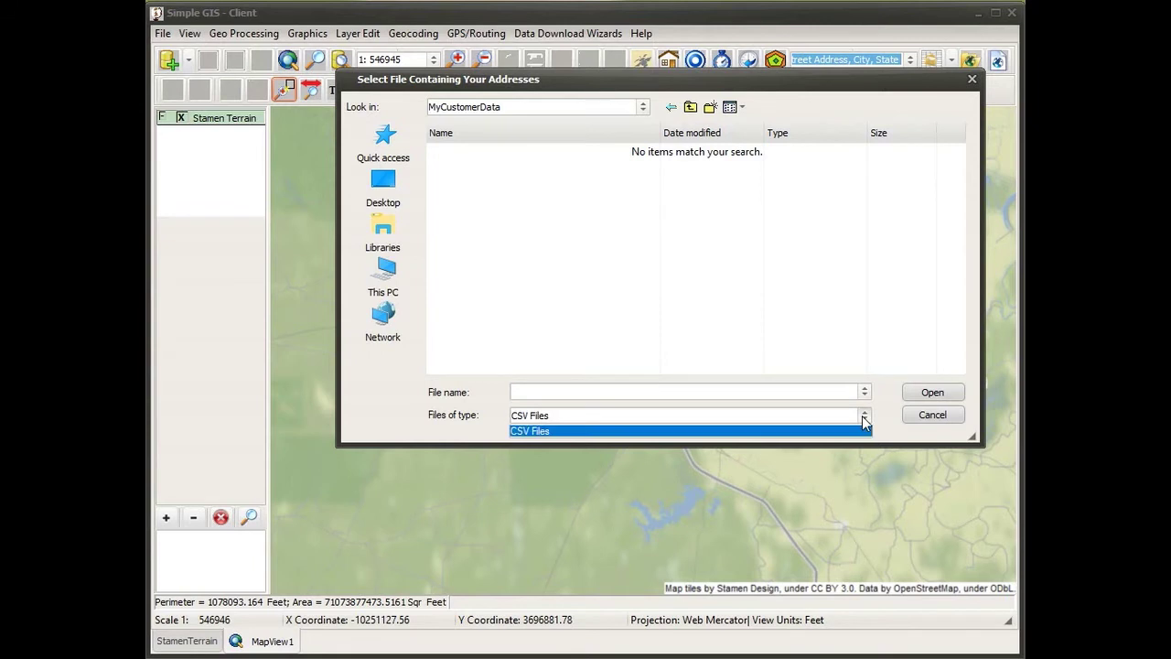
click(665, 433)
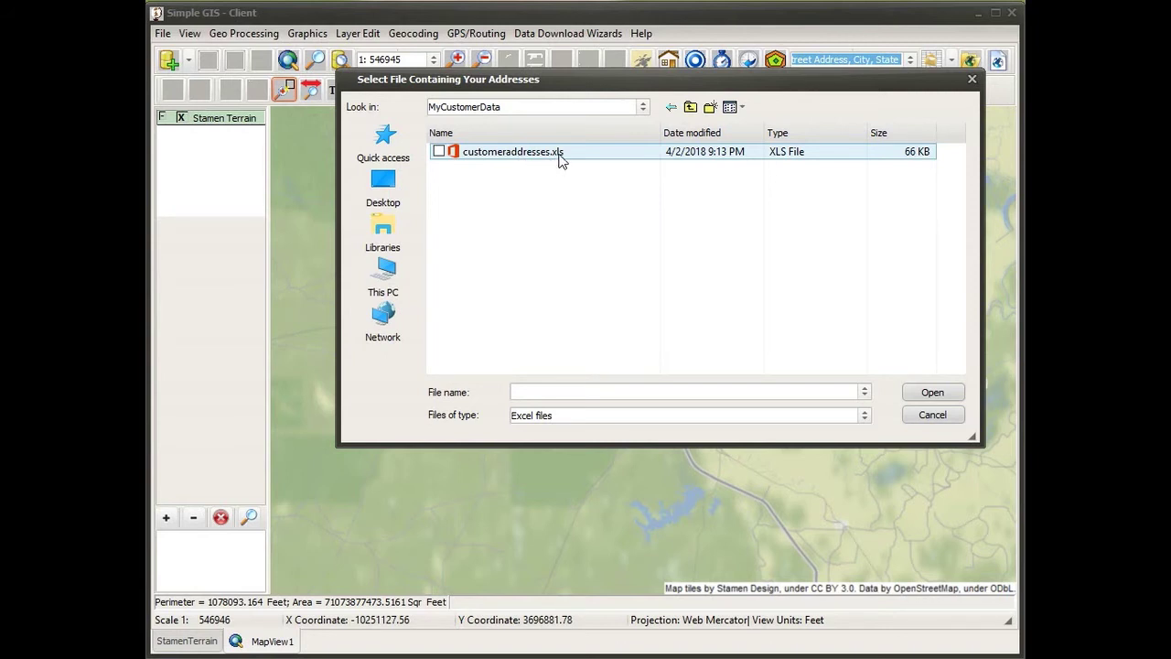
double_click(512, 152)
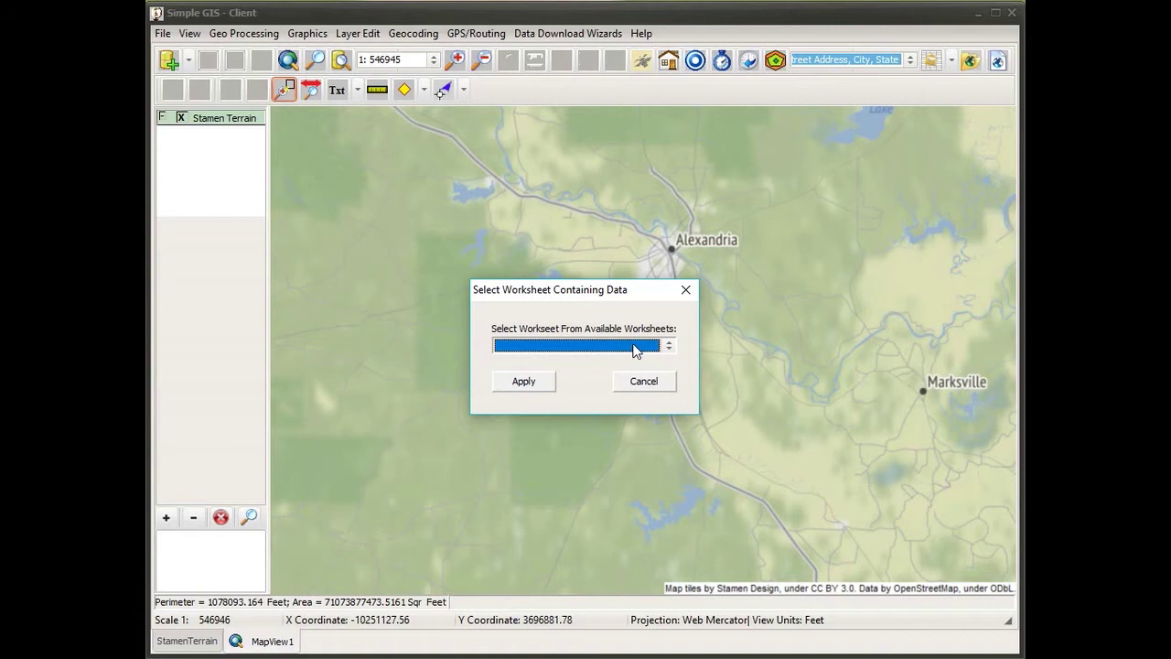
Select Sheet1 as the worksheet holding the address data and apply.
click(669, 348)
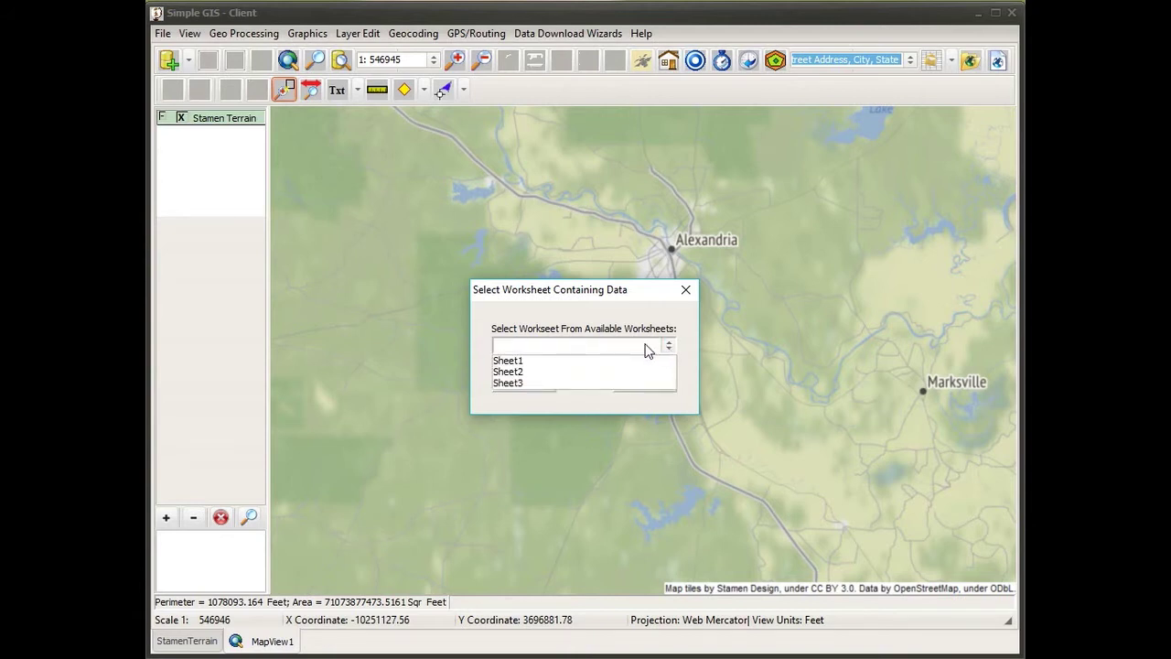
click(520, 362)
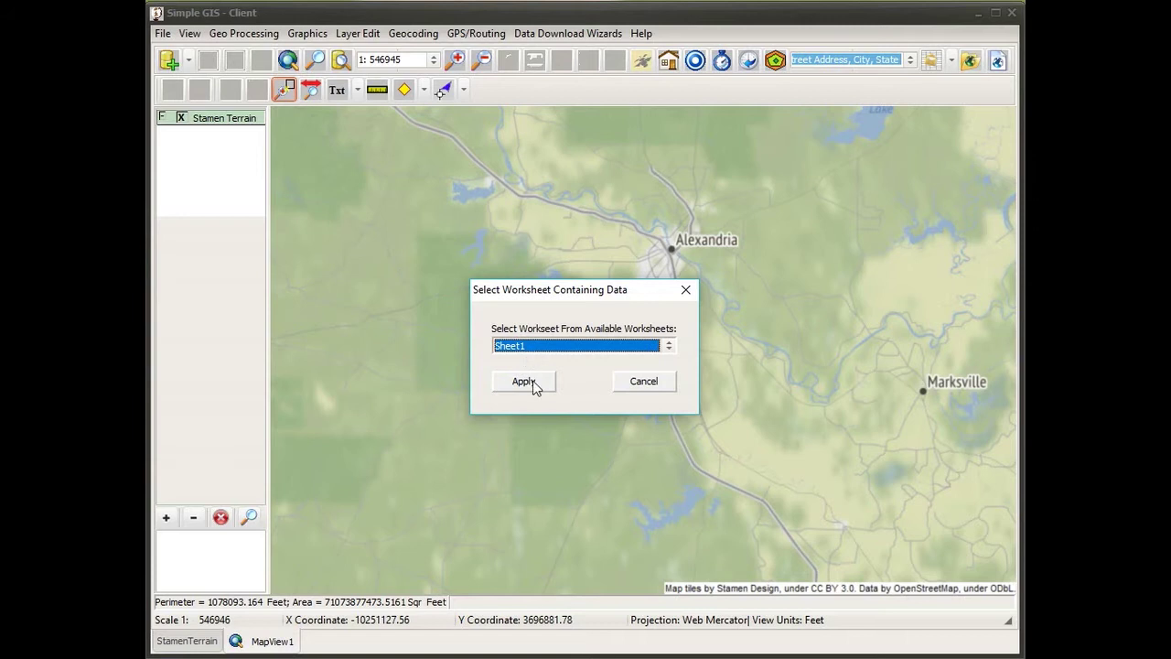
click(536, 387)
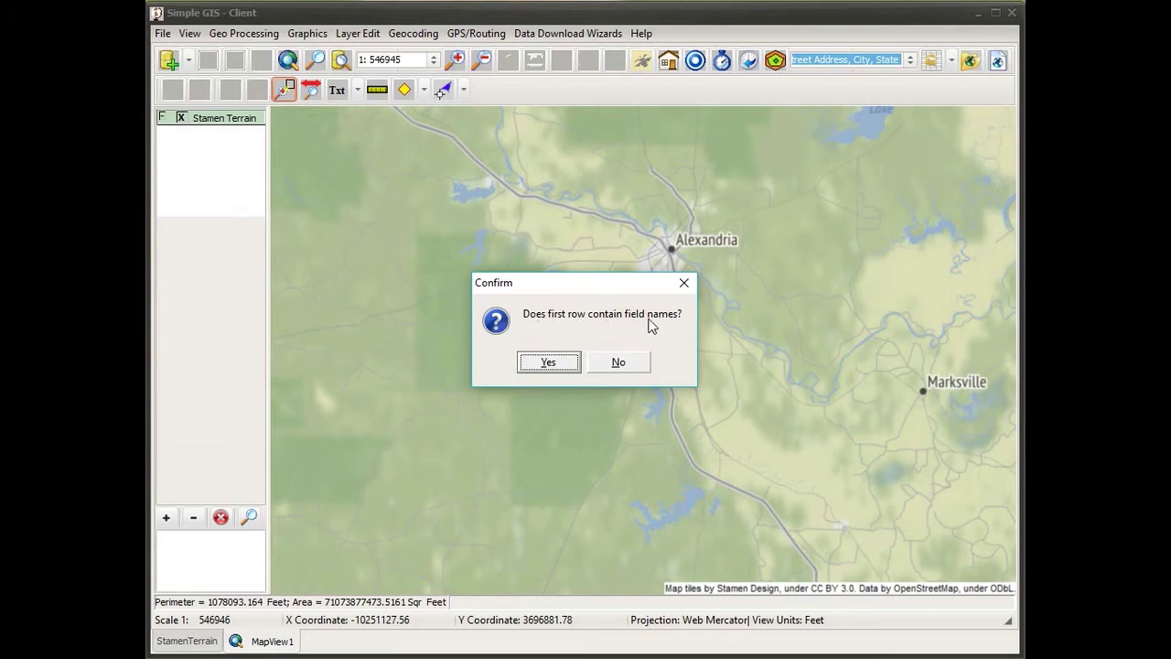
Confirm that Sheet1's first row contains field names.
click(548, 362)
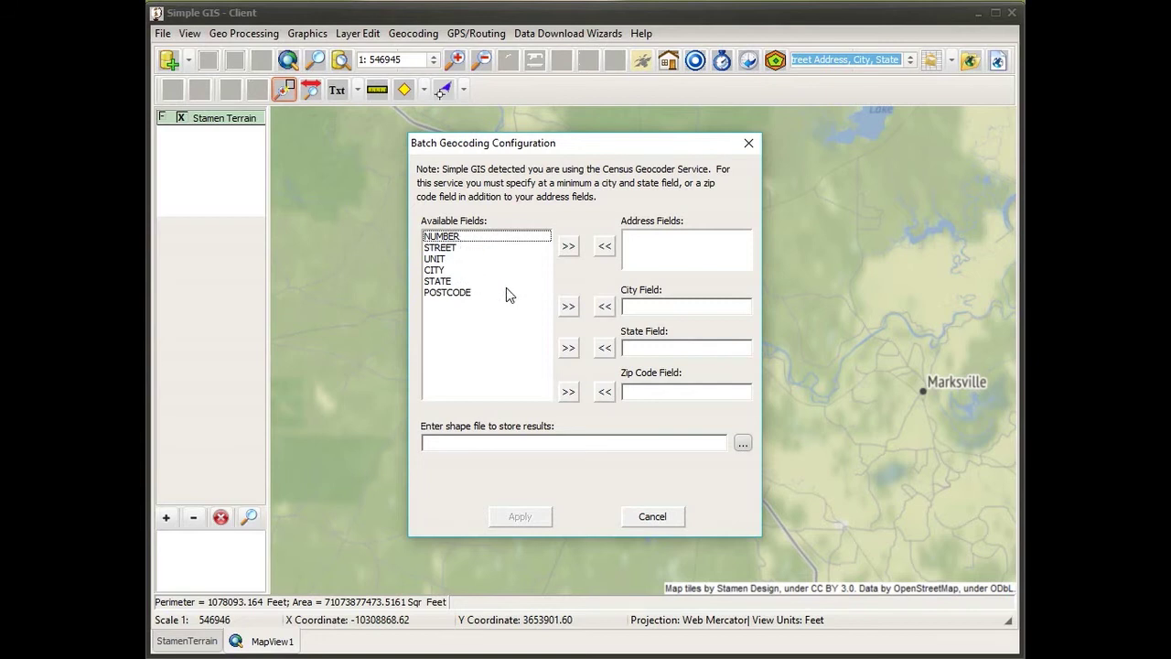
Add NUMBER, STREET and UNIT as the address fields.
click(462, 237)
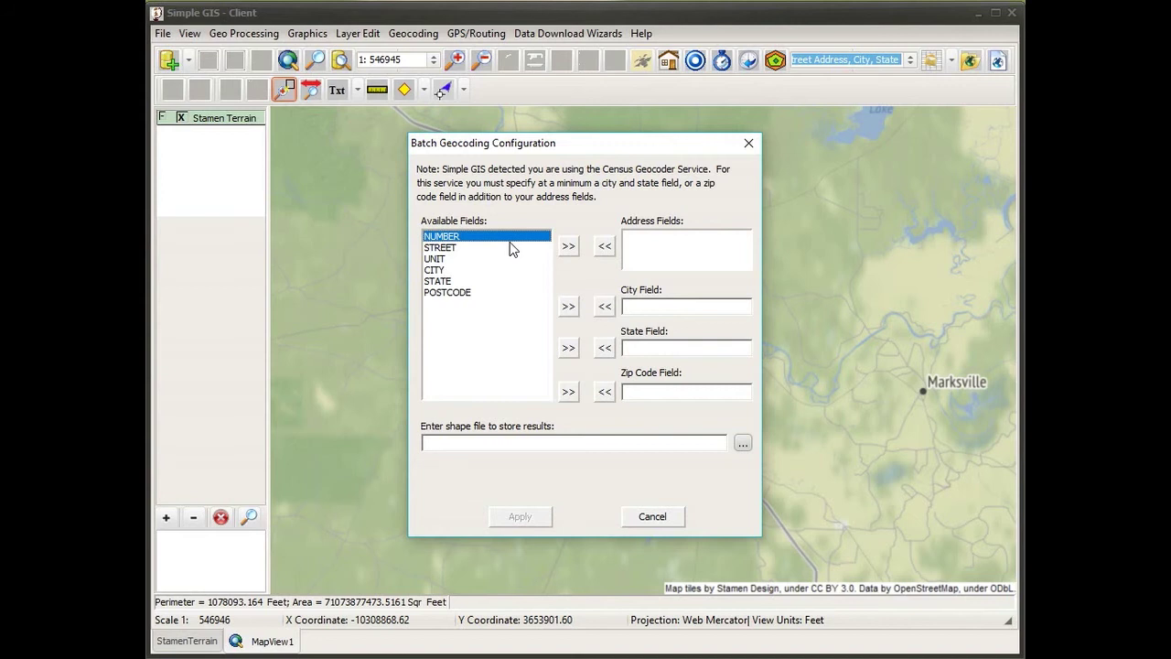
click(570, 252)
click(449, 251)
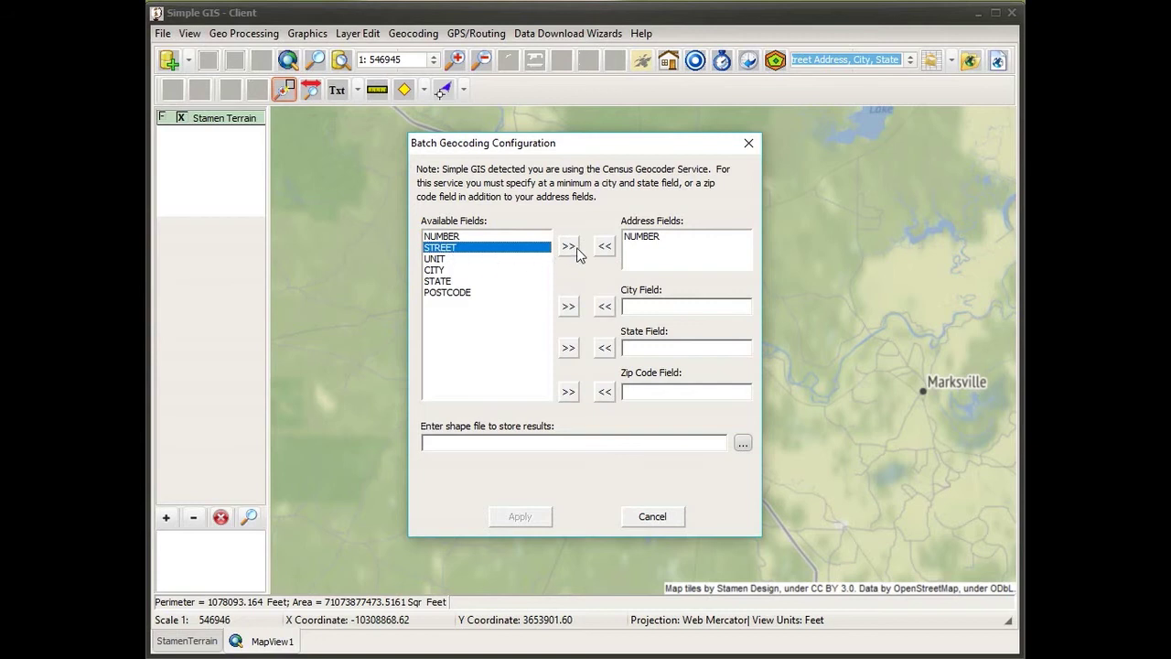
click(575, 248)
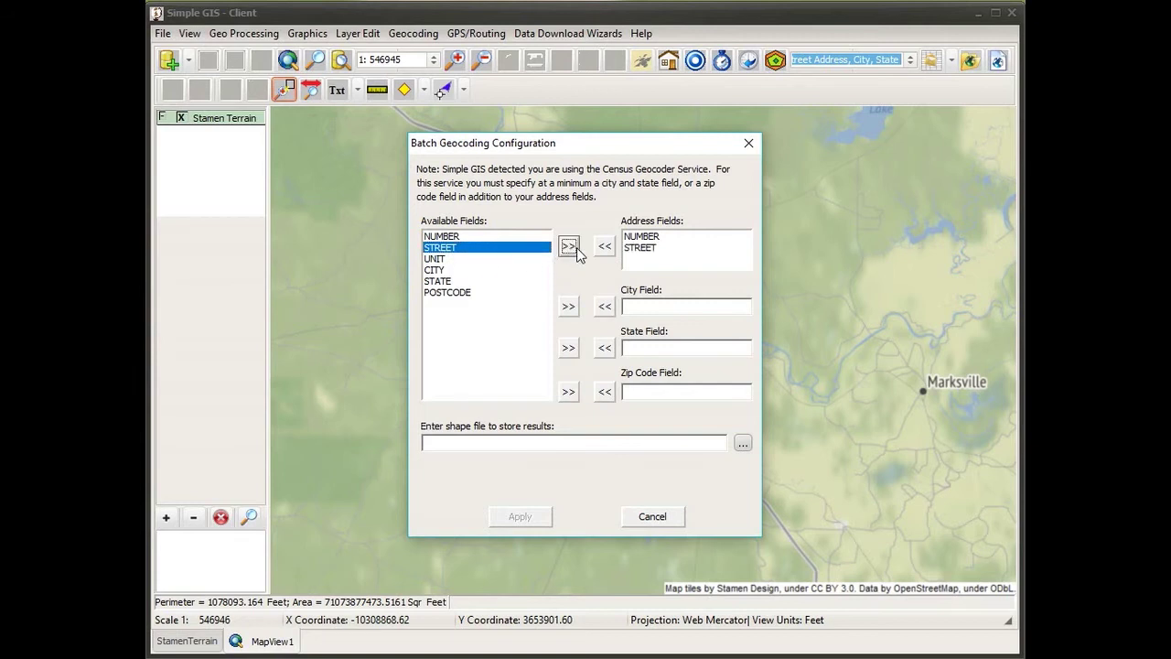
click(439, 261)
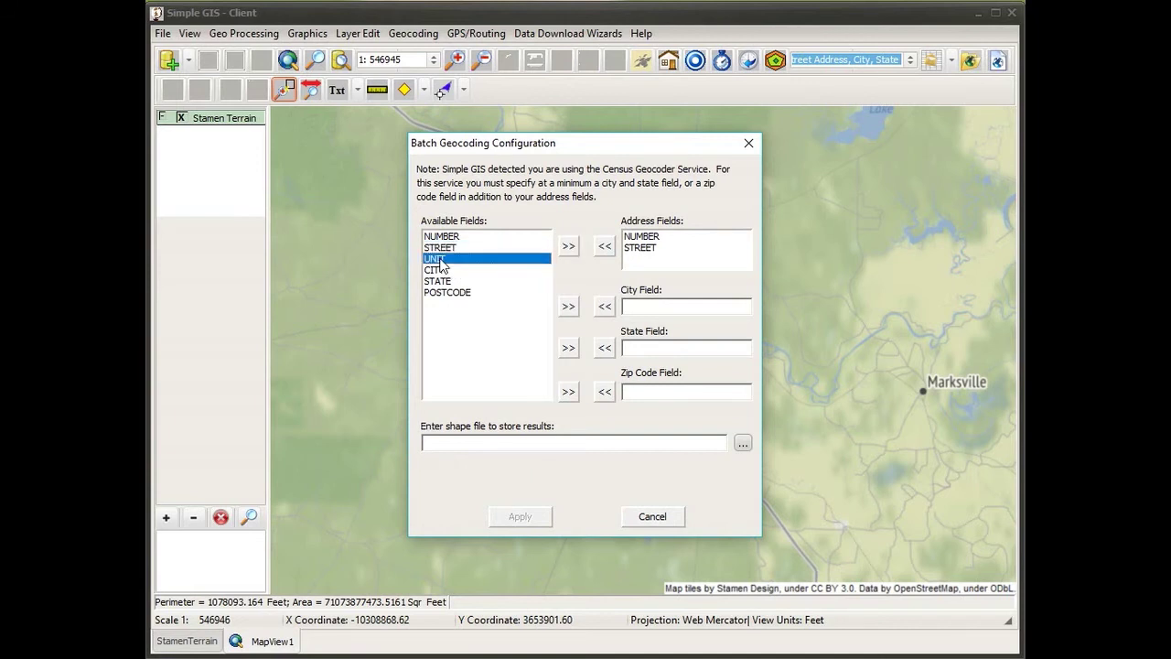
click(568, 247)
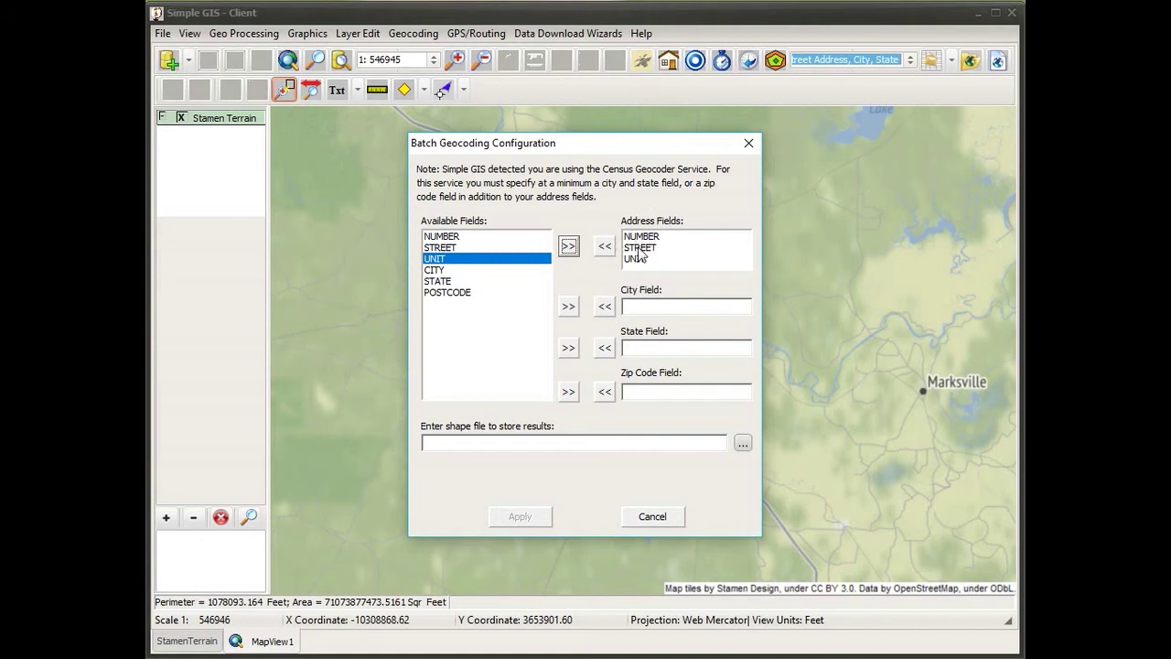
Assign CITY, STATE and POSTCODE as the city, state and zip code fields.
click(432, 271)
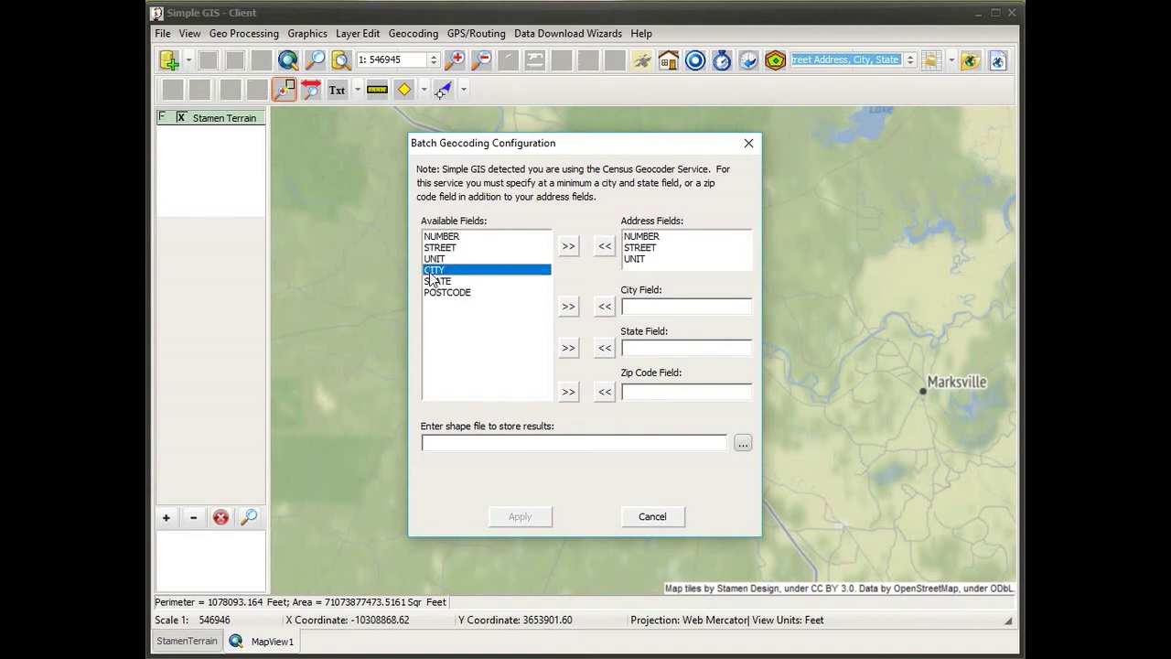
click(567, 308)
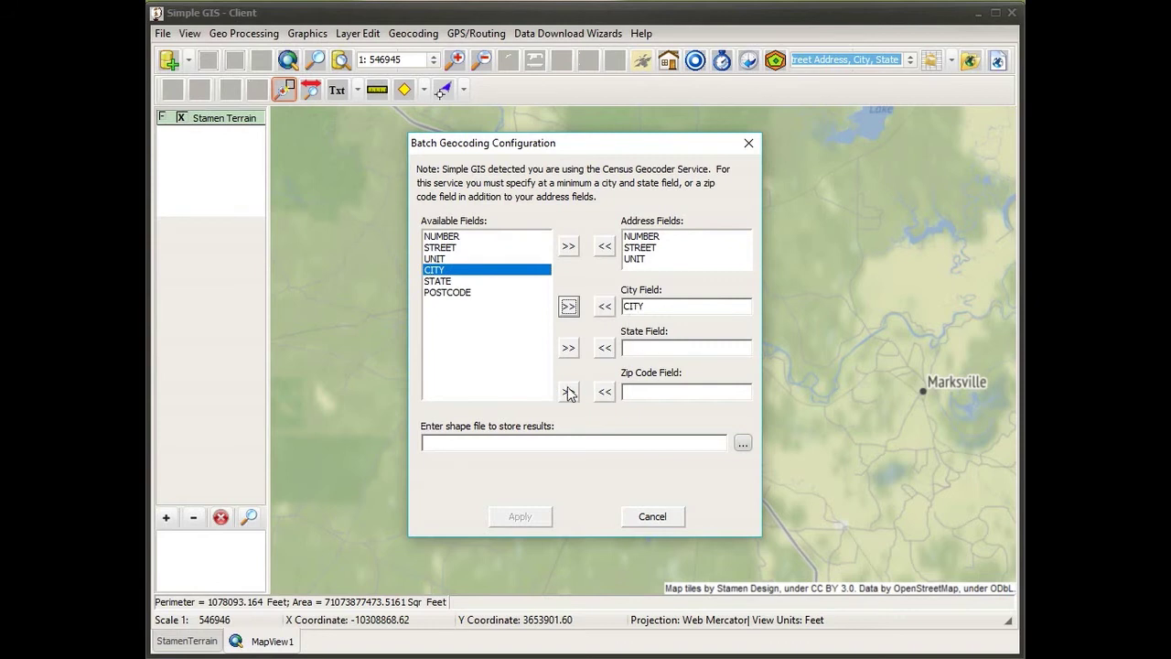
click(432, 281)
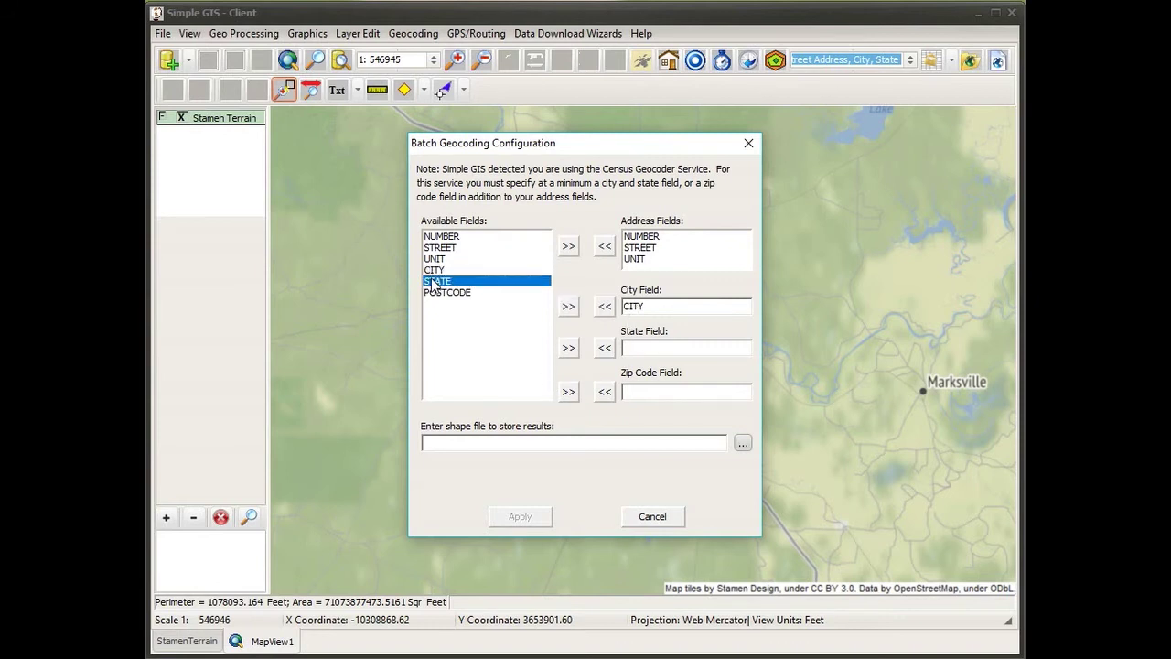
click(568, 348)
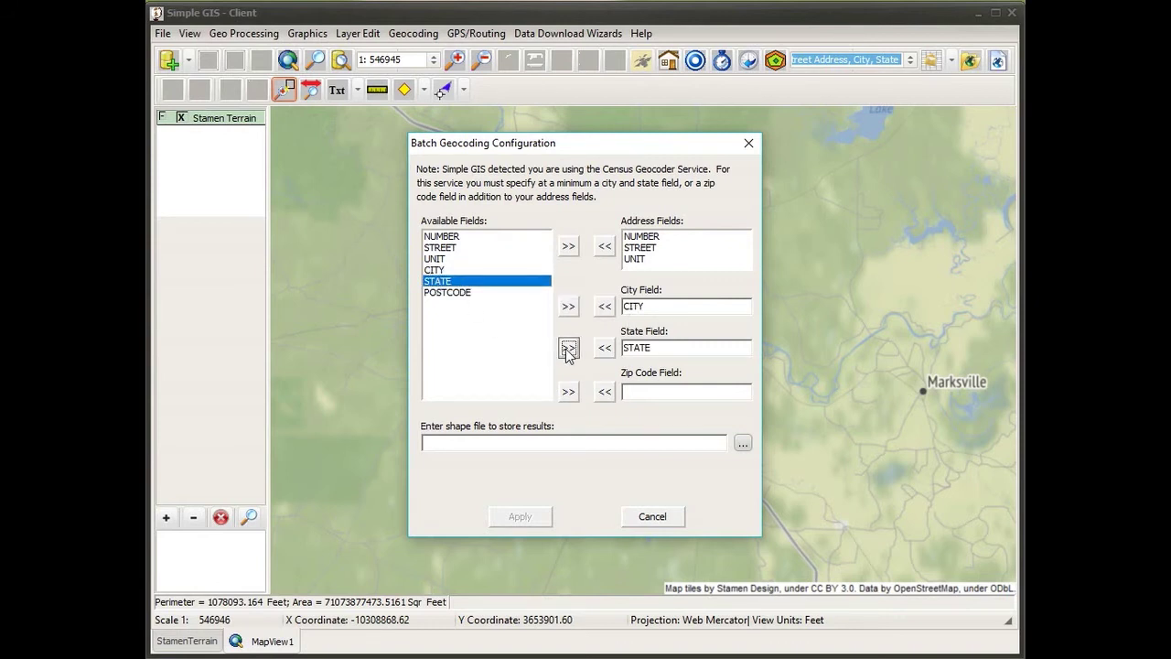
click(468, 294)
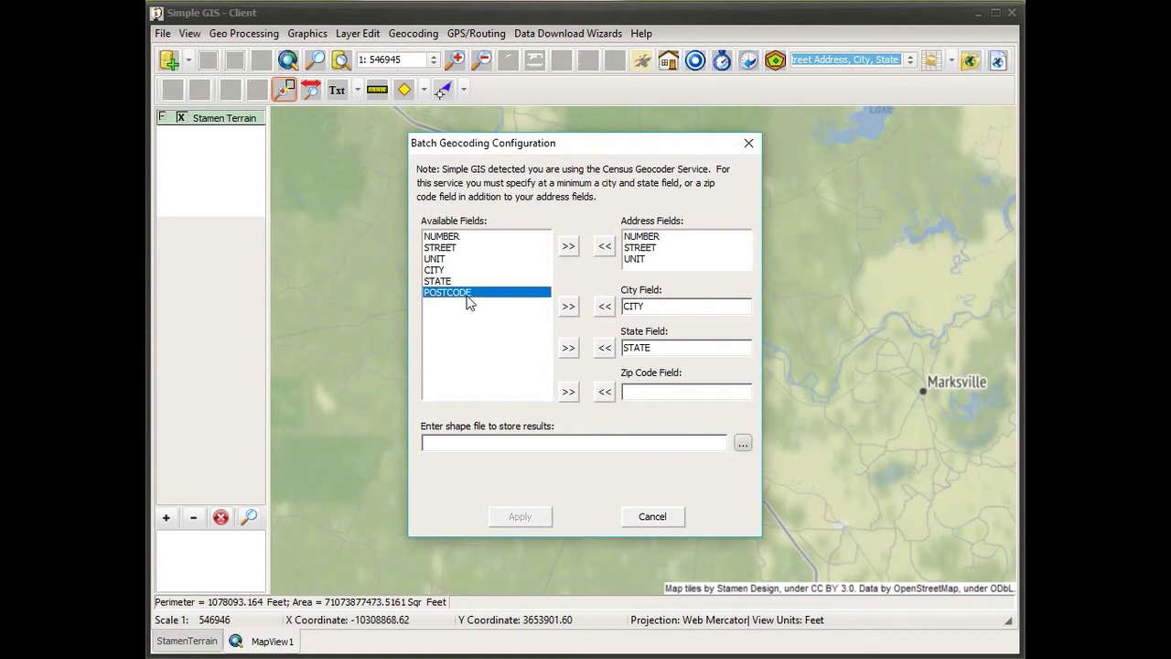
click(568, 393)
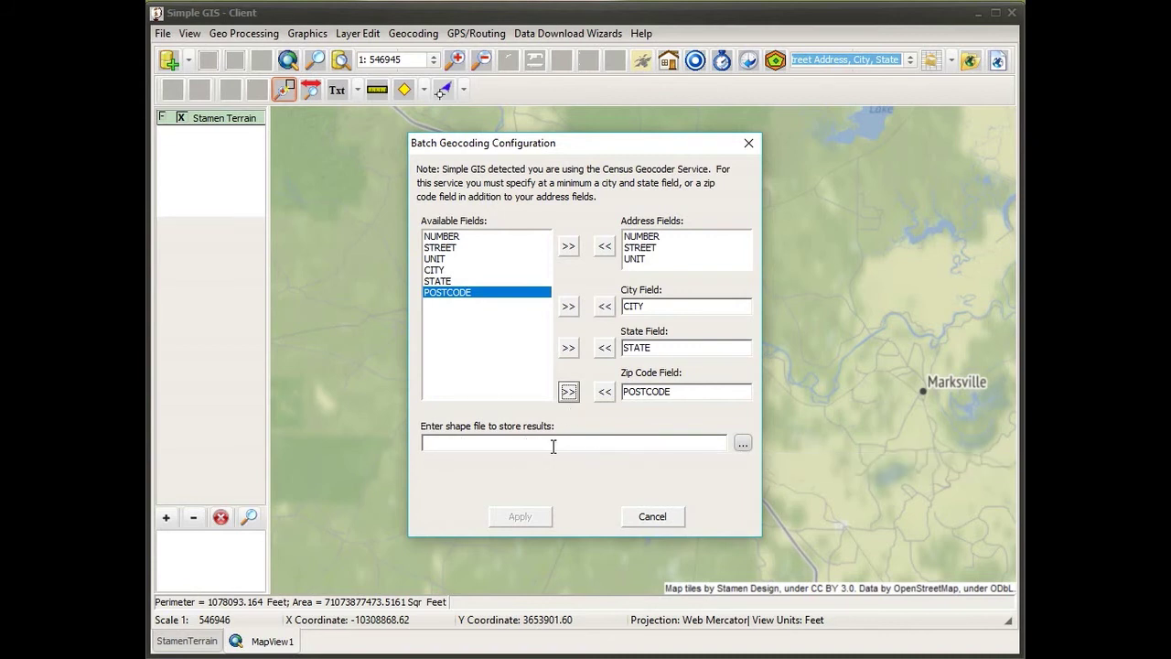
Set the output file to MyCustomerPoints in the MyCustomerData folder.
click(743, 446)
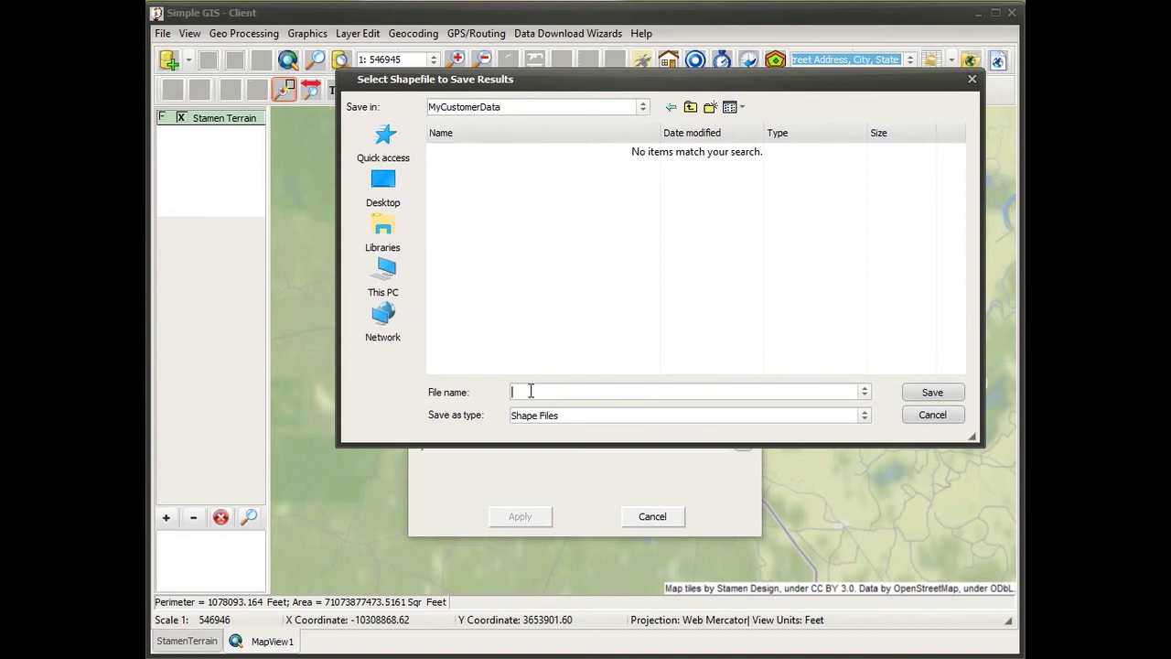
text(MyCustomerPoints)
click(932, 392)
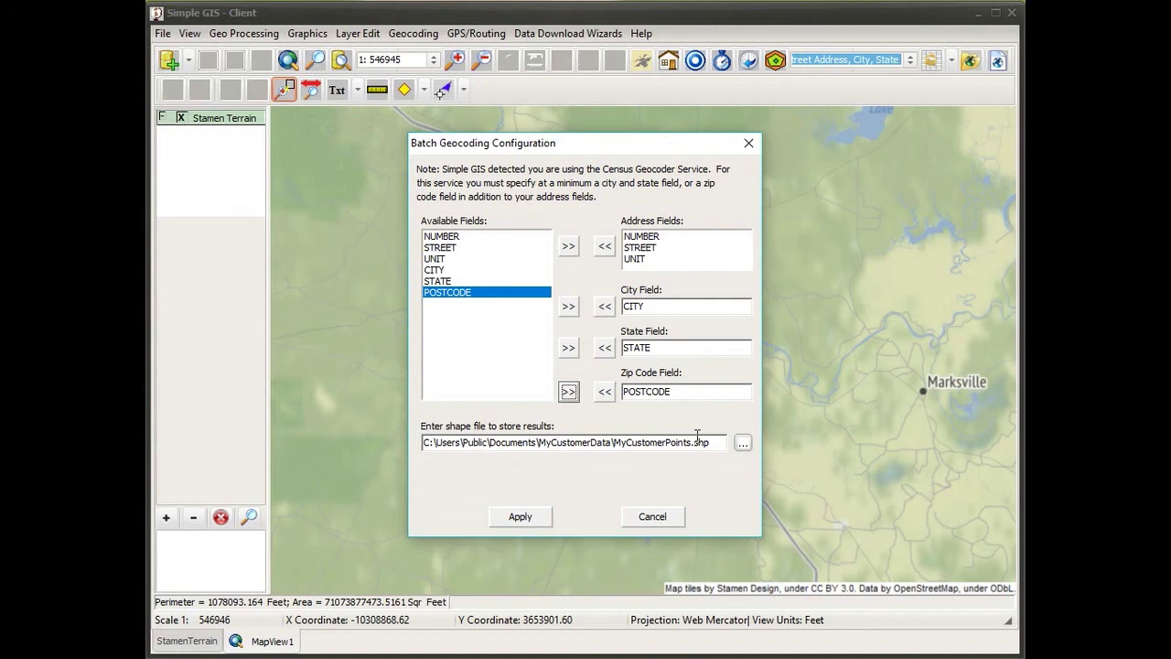
Run batch geocoding on the 359 records and dismiss the report showing 294 matches.
click(521, 518)
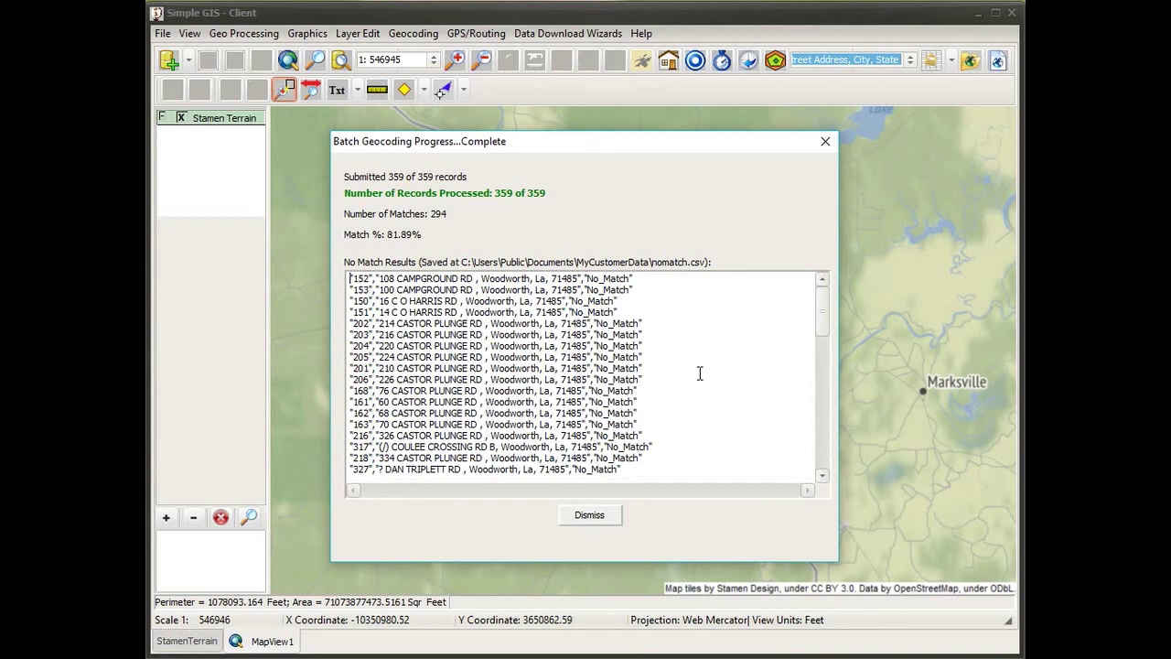
click(590, 516)
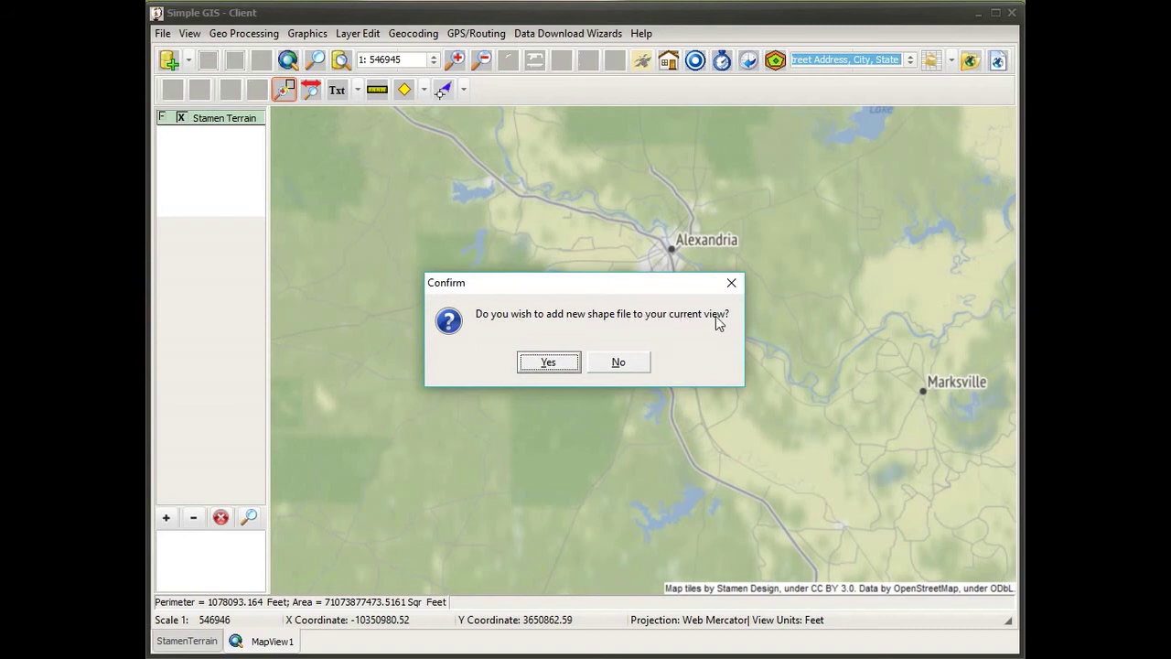
Add the MyCustomerPoints layer to the map and identify one customer point's attributes.
click(548, 363)
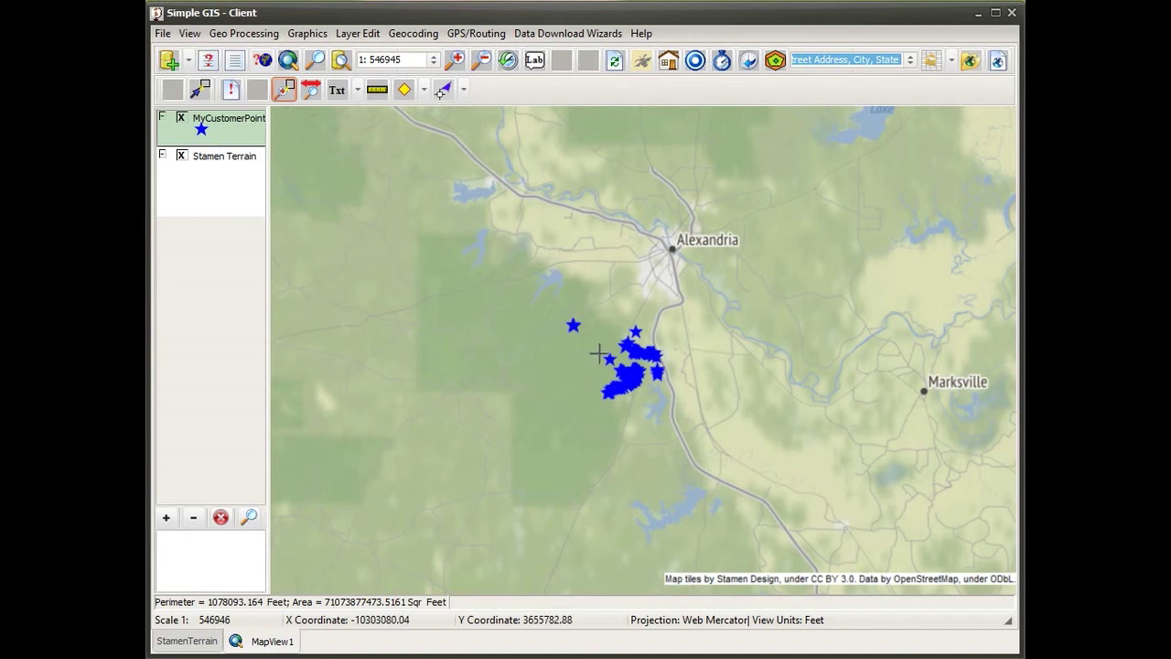
click(230, 91)
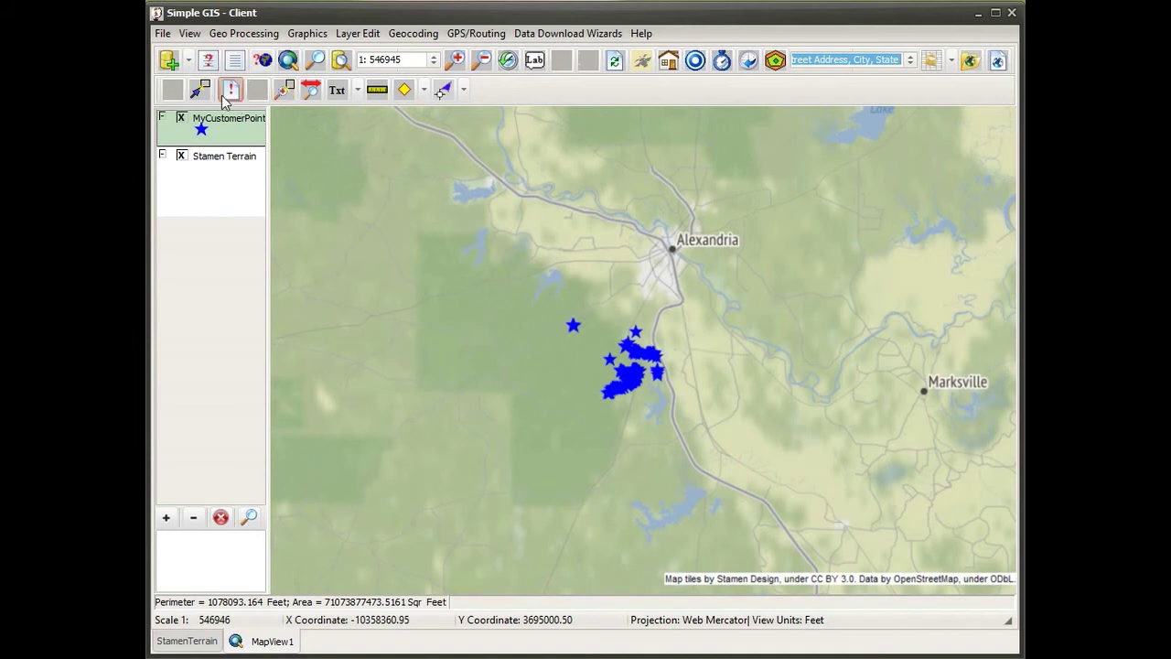
click(641, 334)
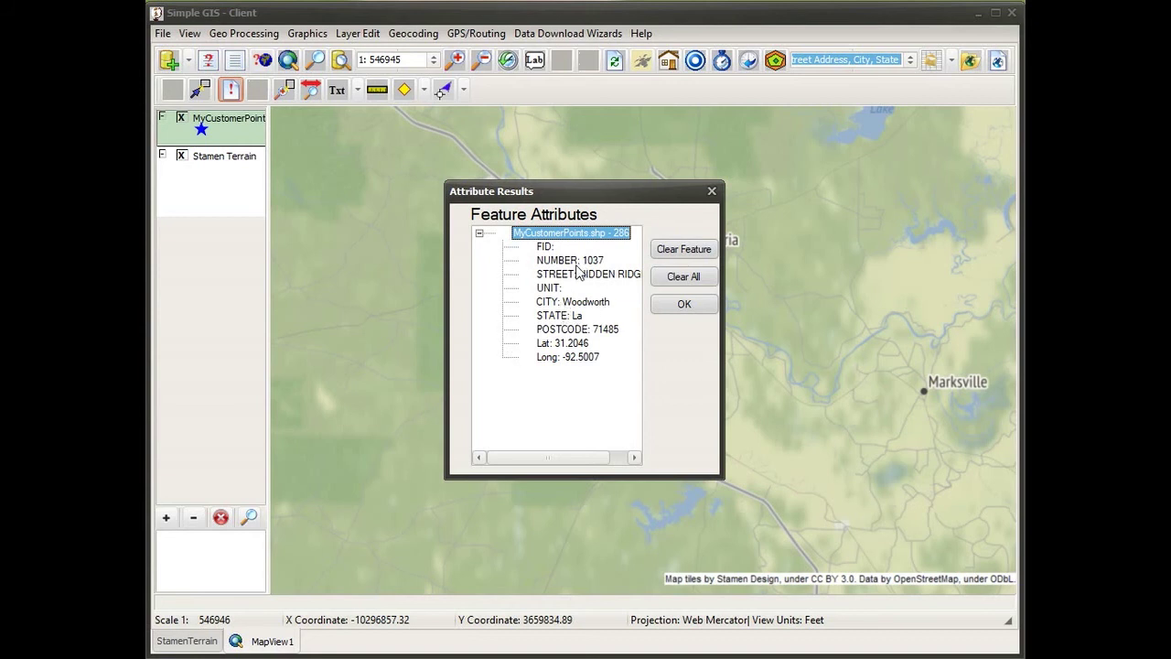
click(694, 302)
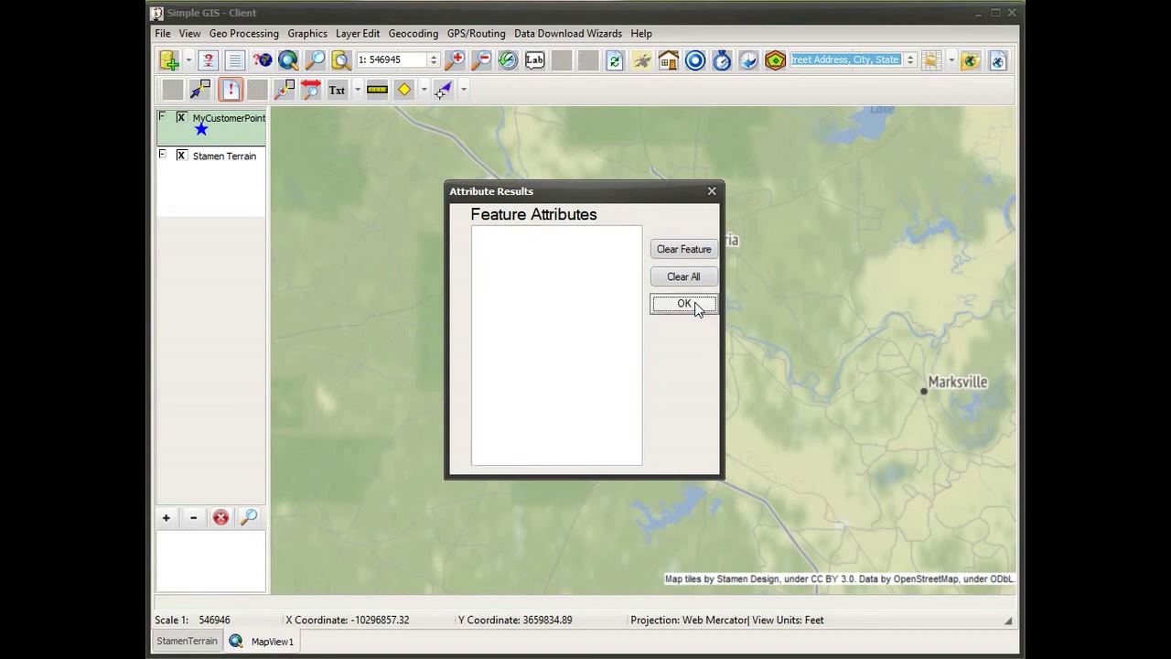
Box-select the customer points south of Alexandria, then open the MyCustomerPoints layer properties.
click(199, 88)
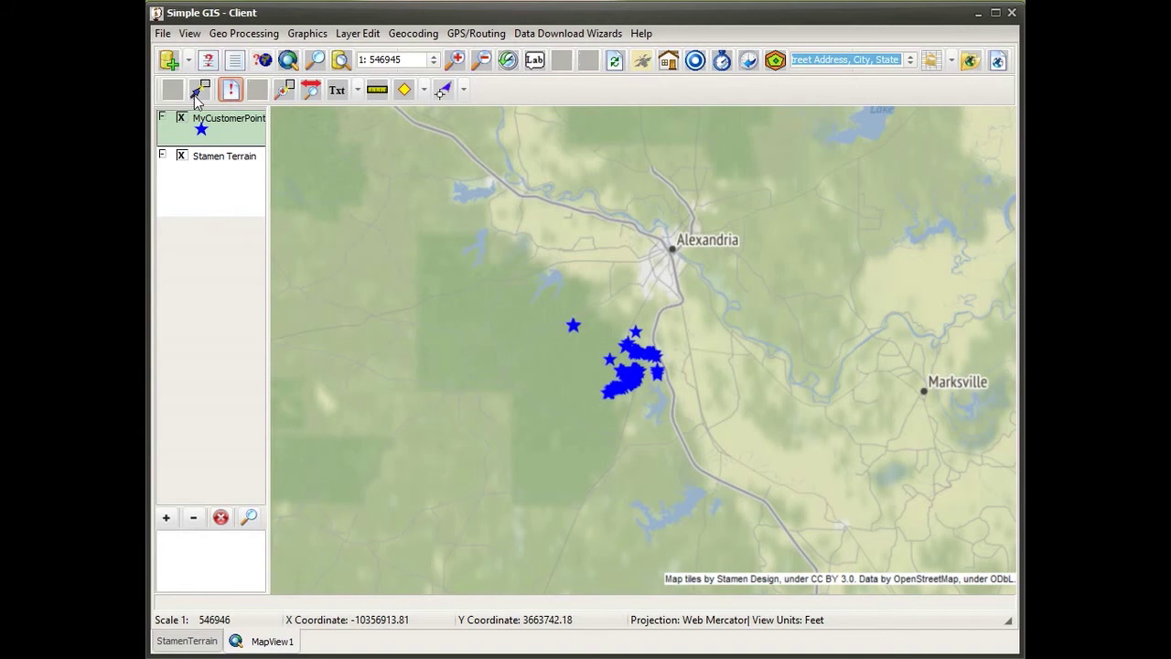
drag(606, 327, 643, 361)
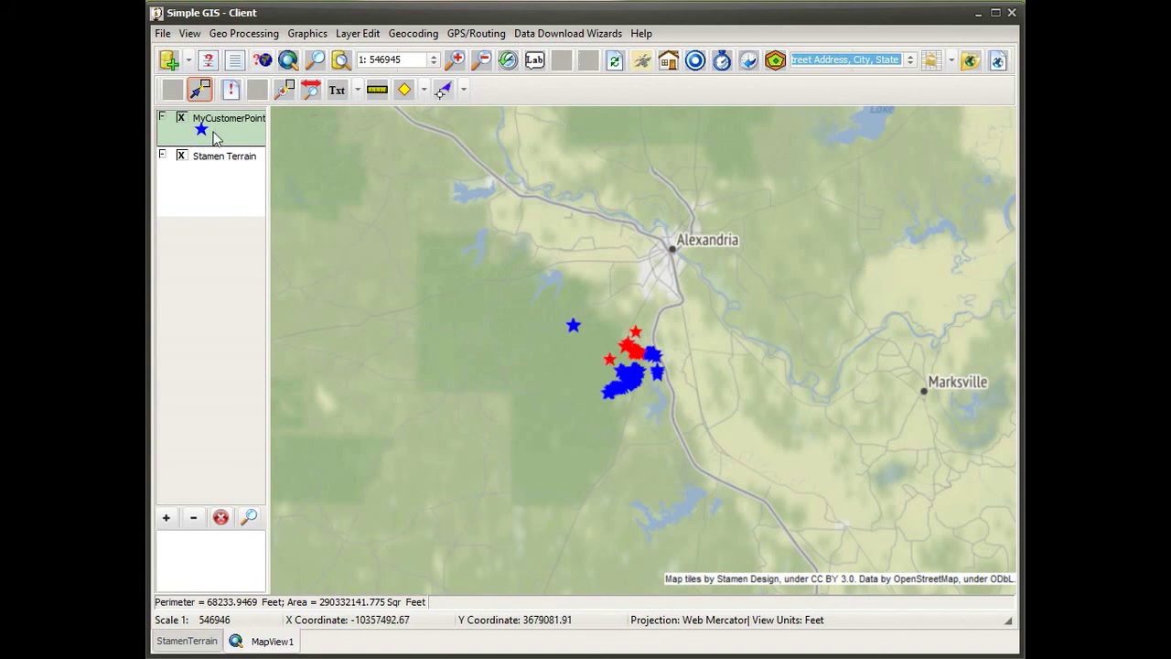
double_click(215, 137)
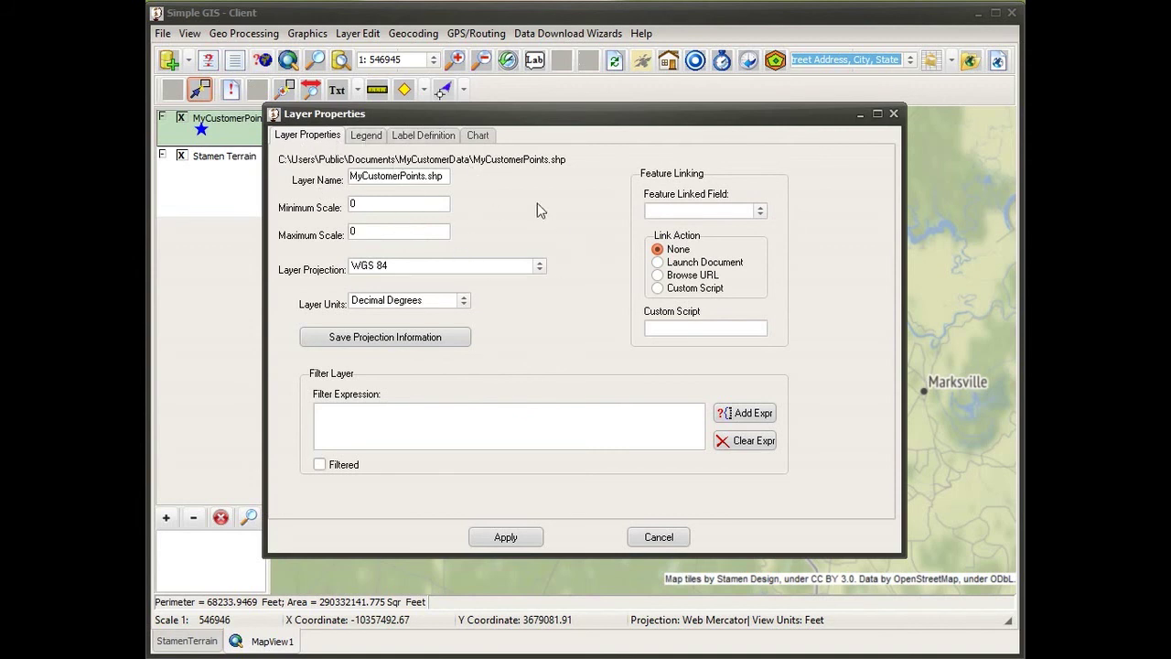
Swap the MyCustomerPoints blue star legend symbol for the red pin and apply it.
click(366, 136)
click(403, 201)
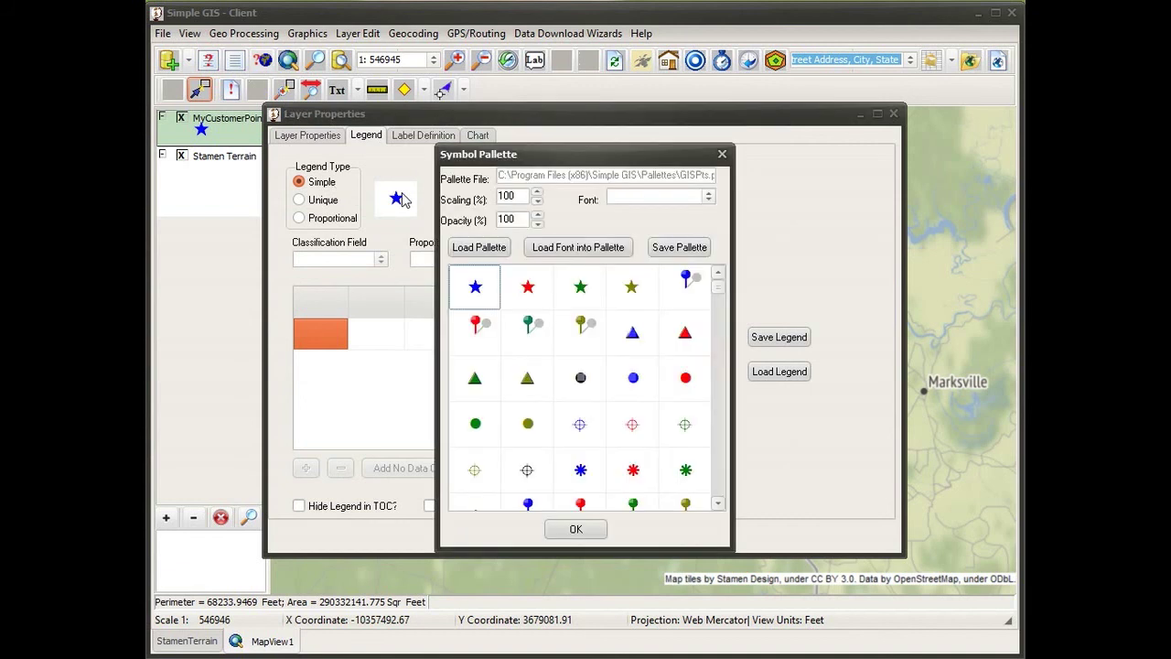
scroll(628, 407, down, 3)
scroll(622, 404, down, 10)
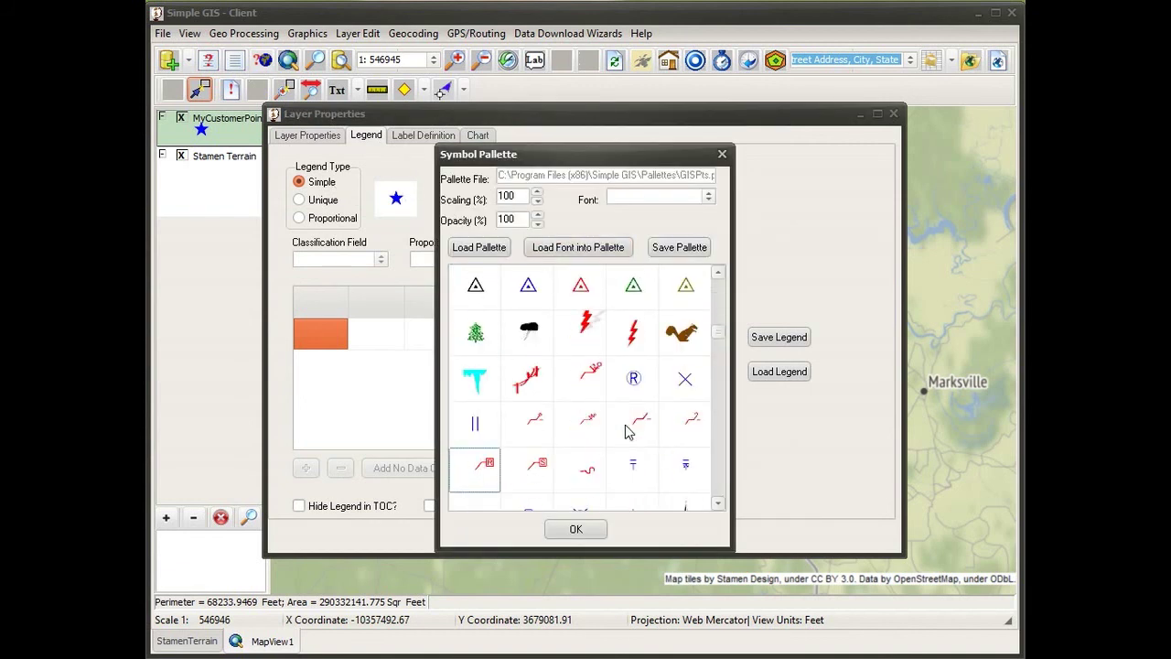
scroll(631, 443, up, 15)
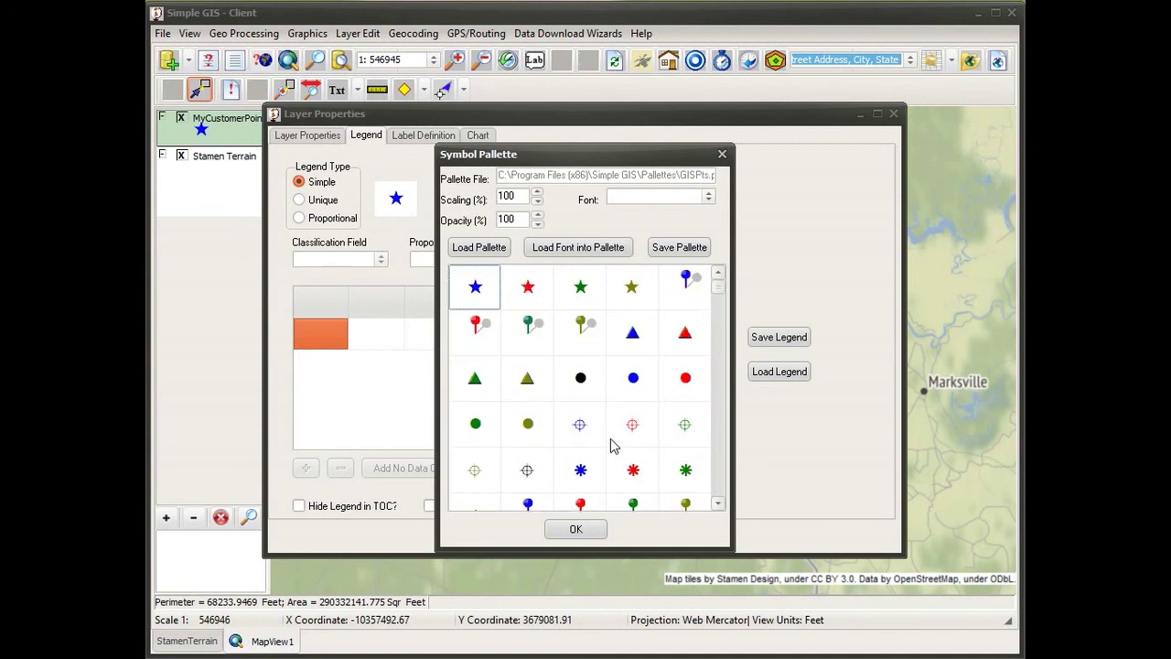
click(467, 339)
click(577, 528)
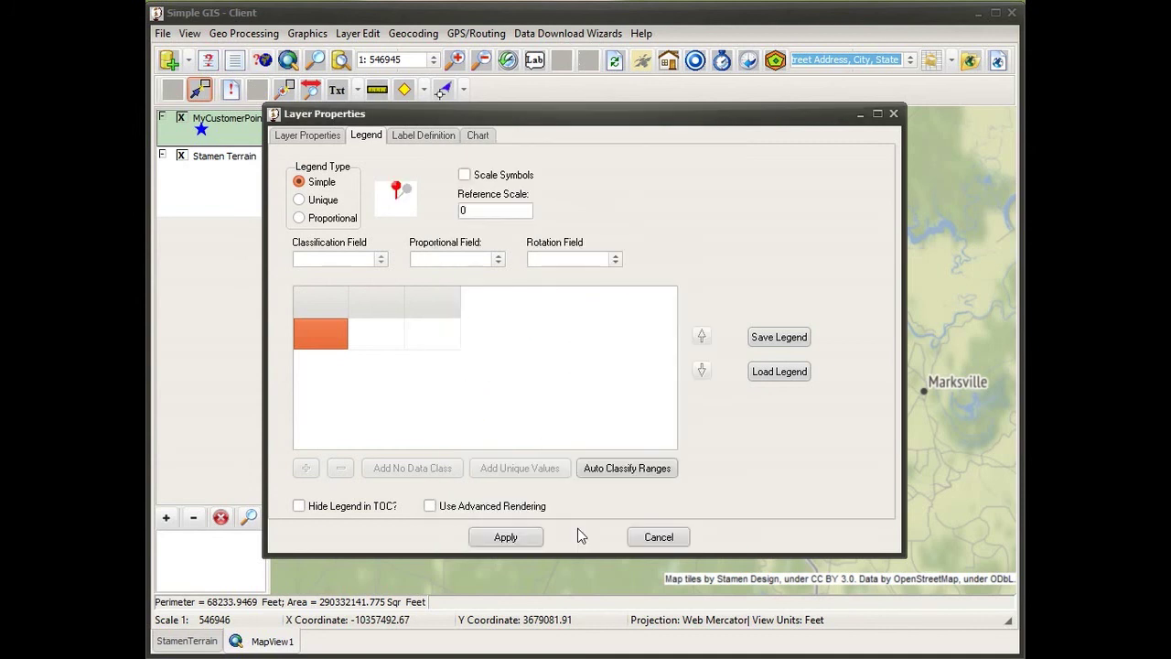
click(504, 538)
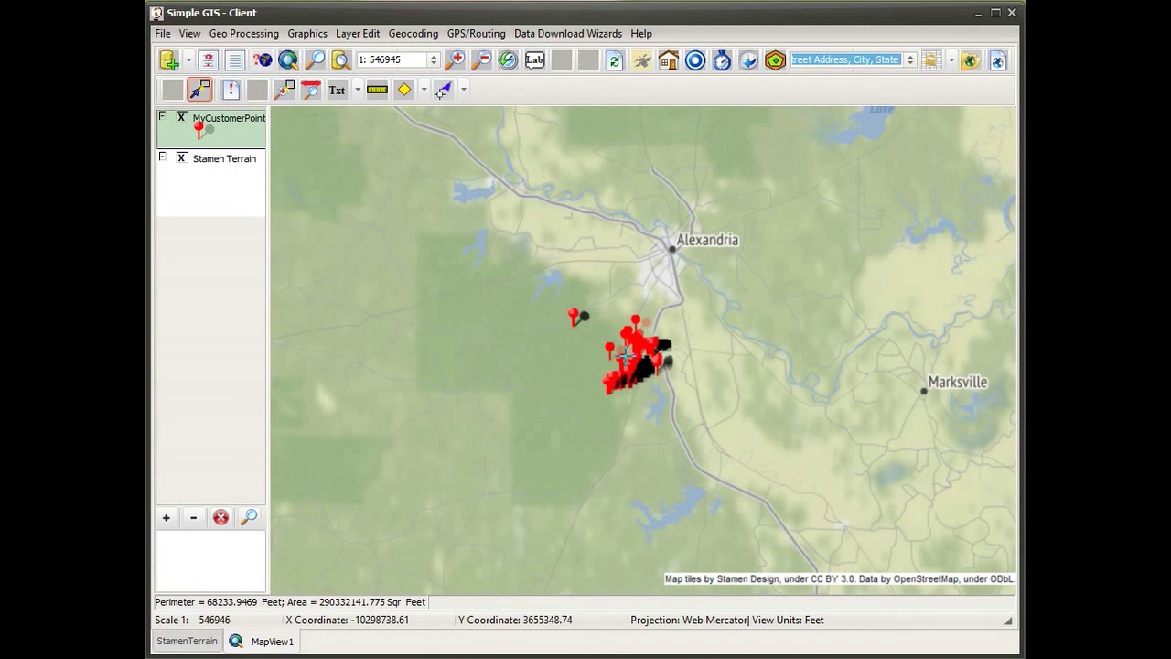
click(414, 33)
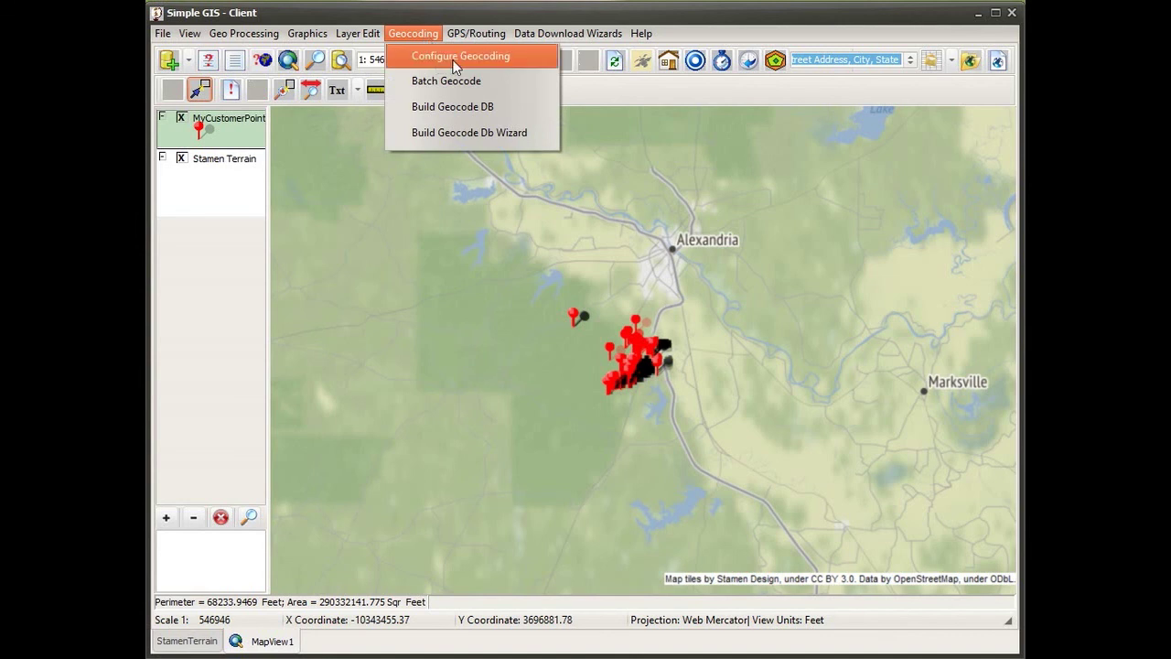
click(455, 58)
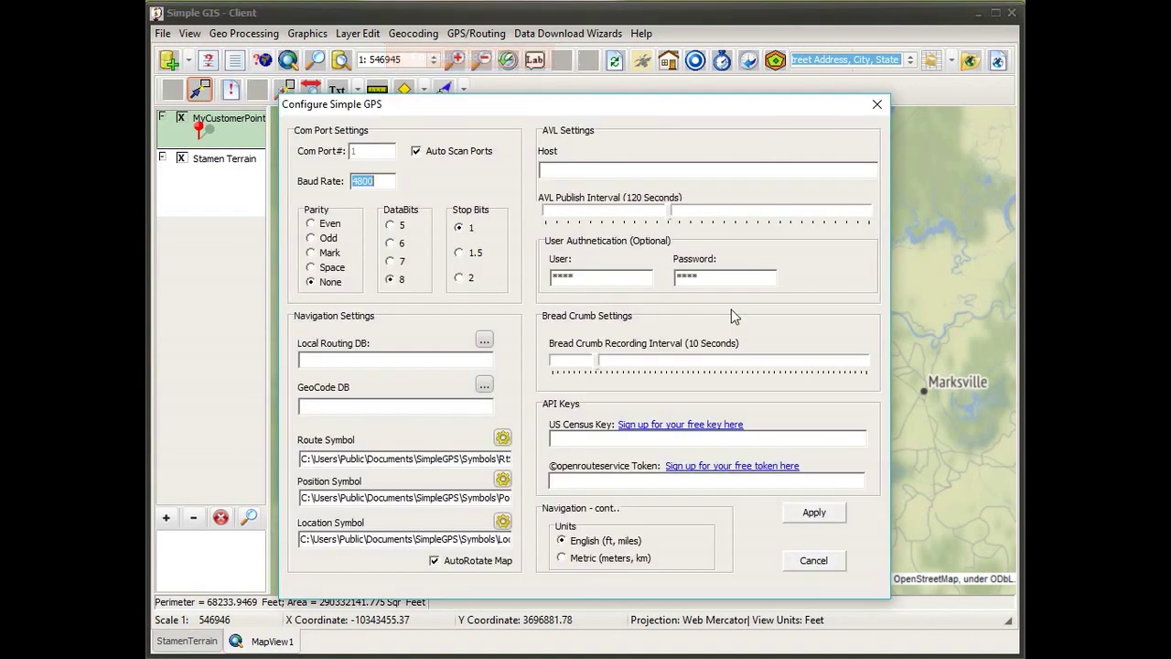
click(486, 387)
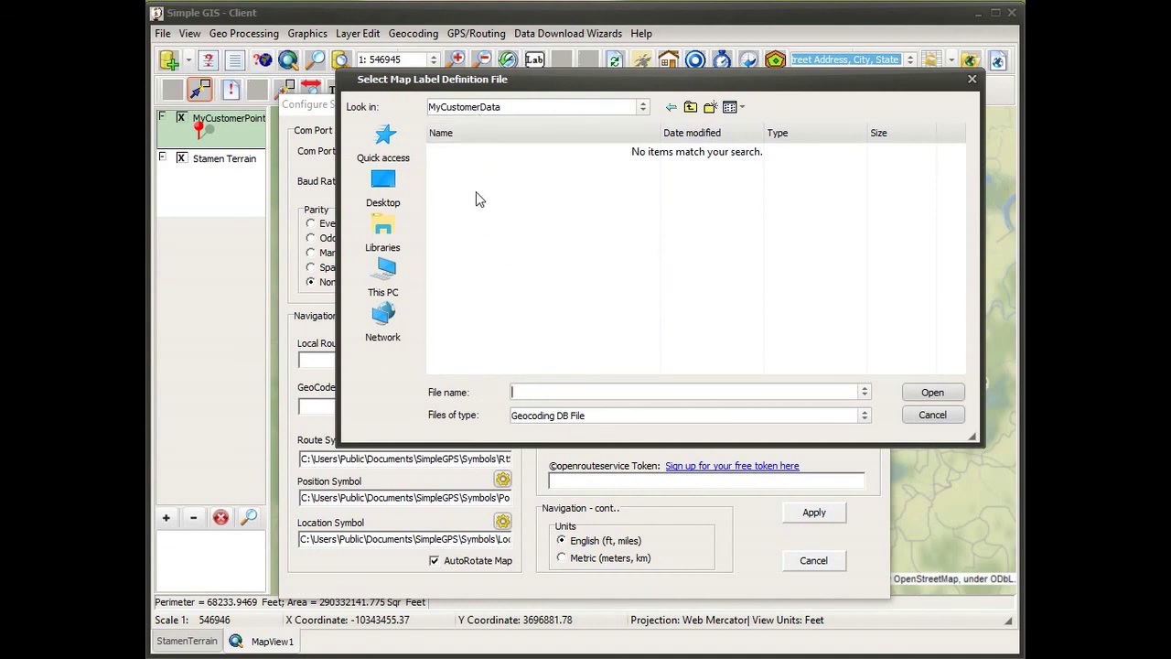
click(933, 415)
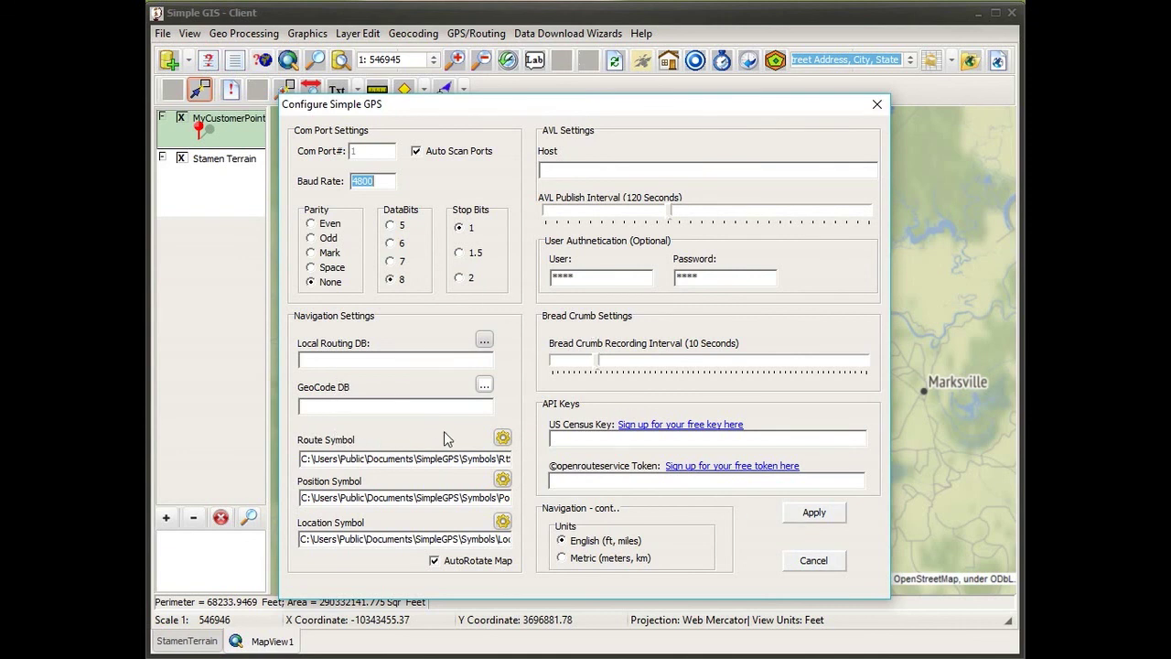
click(813, 514)
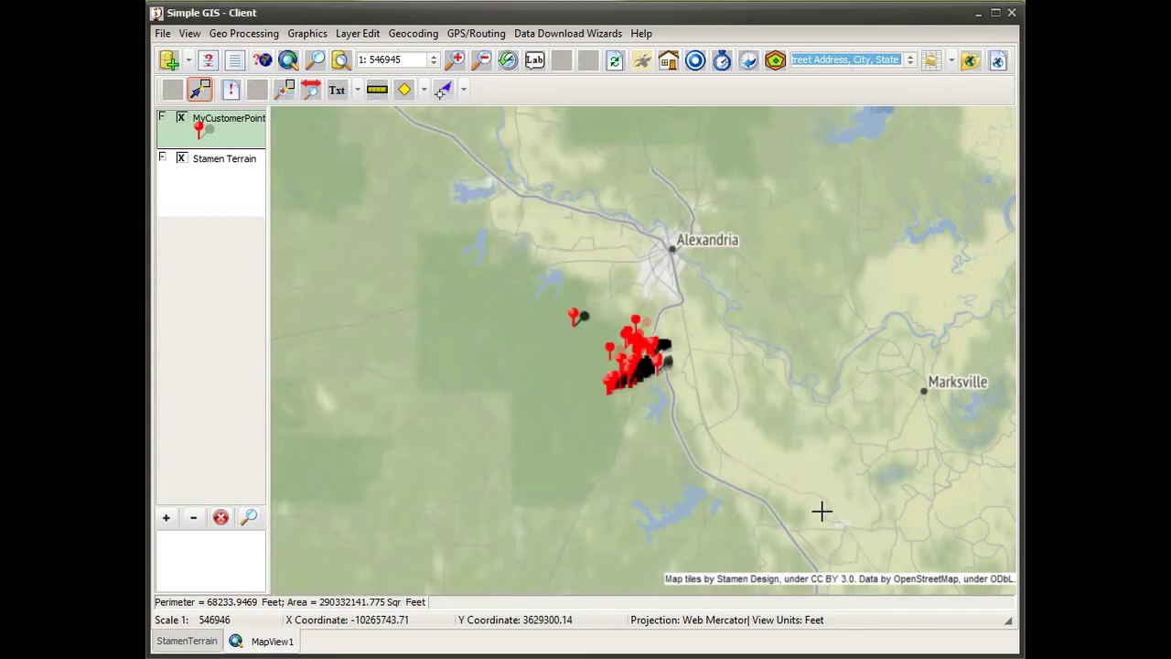